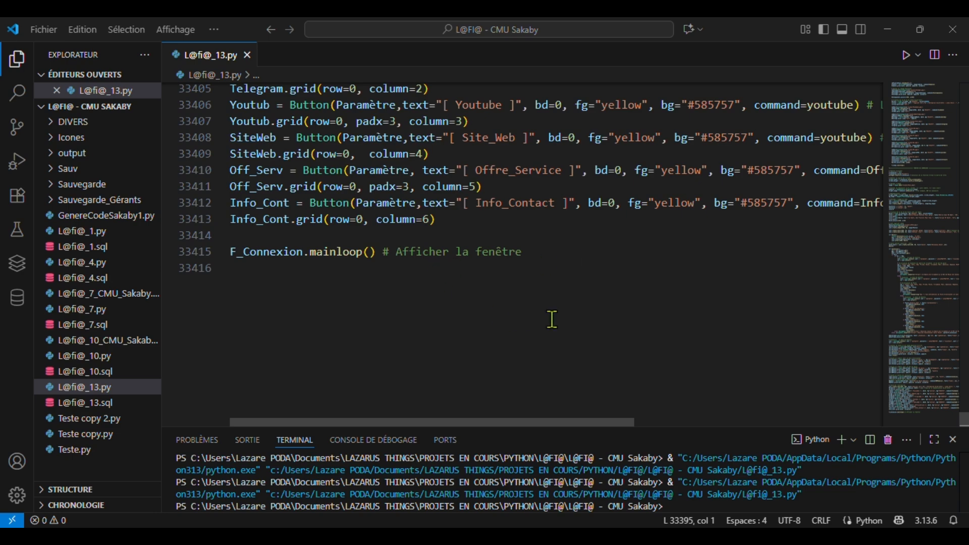
- Run the L@fi@ Python script from VS Code to launch the application
scroll(552, 318, "down", 1)
scroll(552, 319, "up", 5)
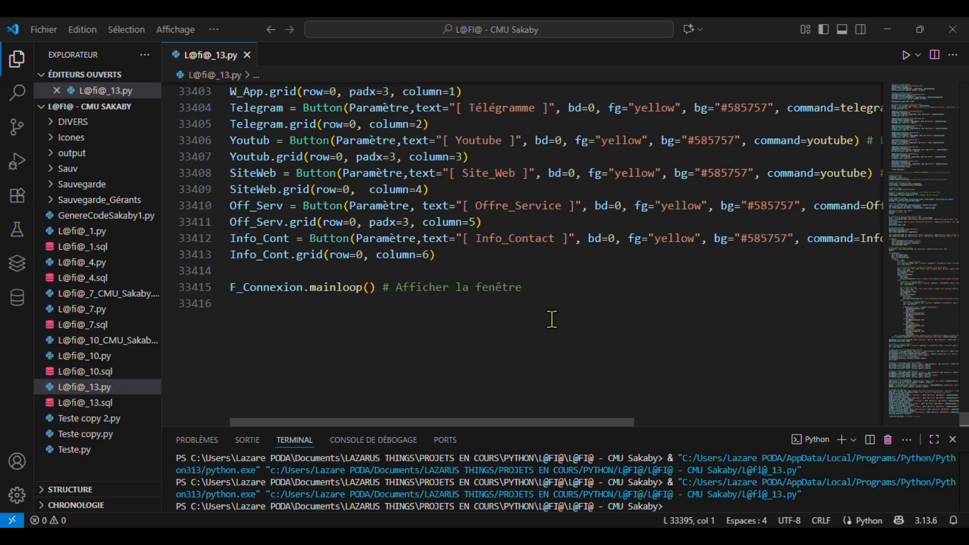
scroll(552, 319, "up", 1)
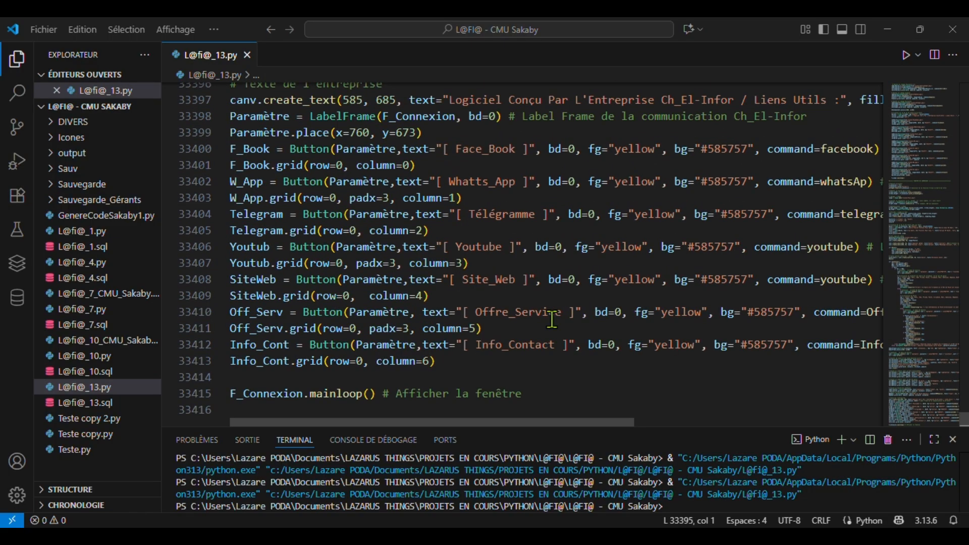
scroll(552, 319, "down", 2)
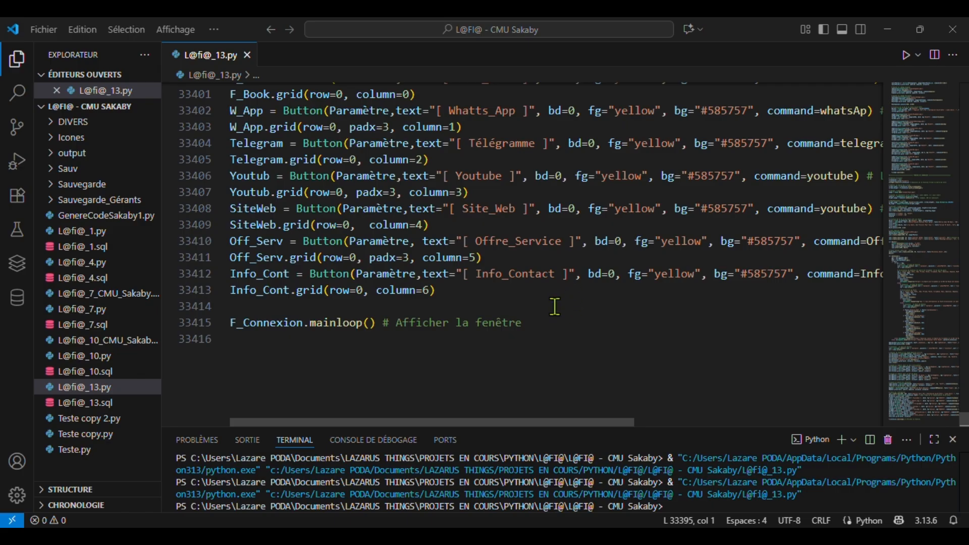
scroll(554, 306, "down", 1)
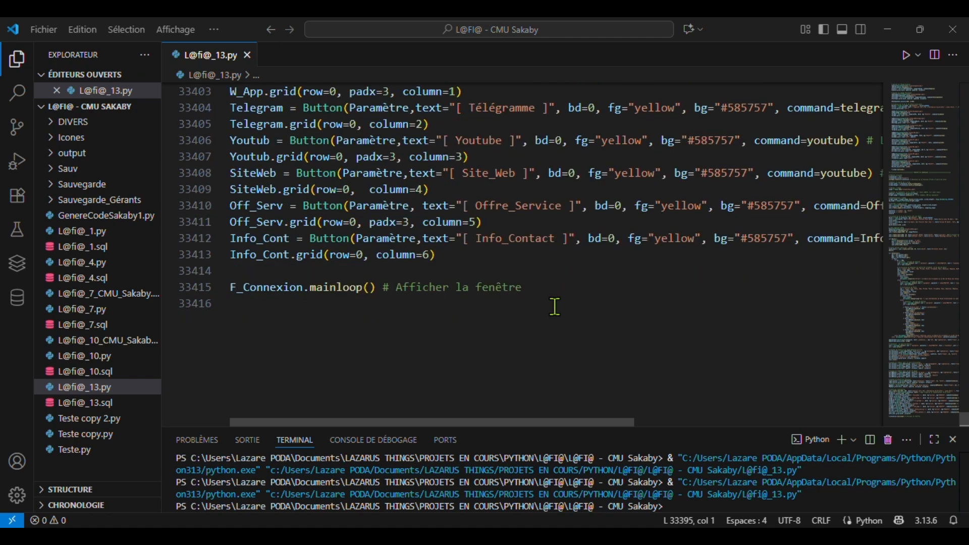
scroll(554, 306, "up", 1)
scroll(555, 307, "up", 1)
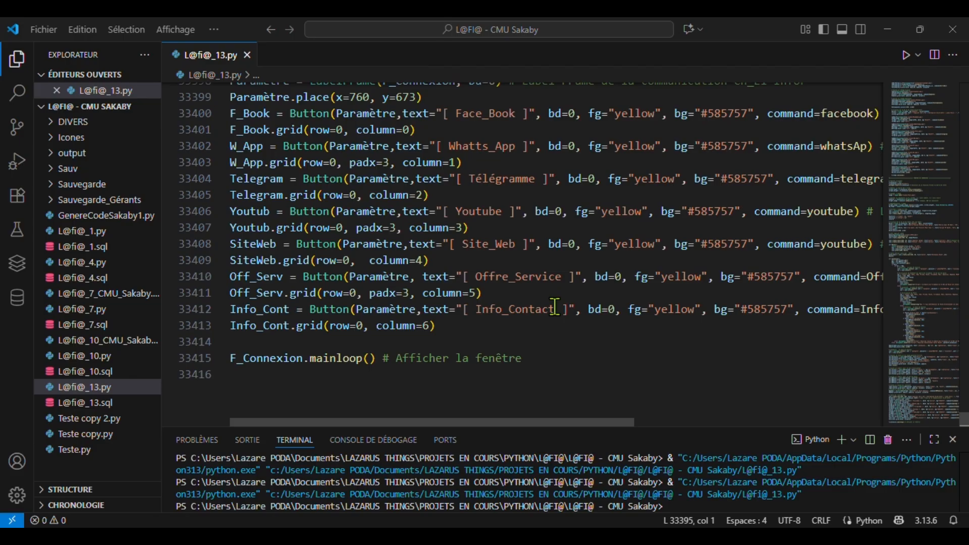
scroll(555, 307, "up", 3)
scroll(555, 306, "up", 1)
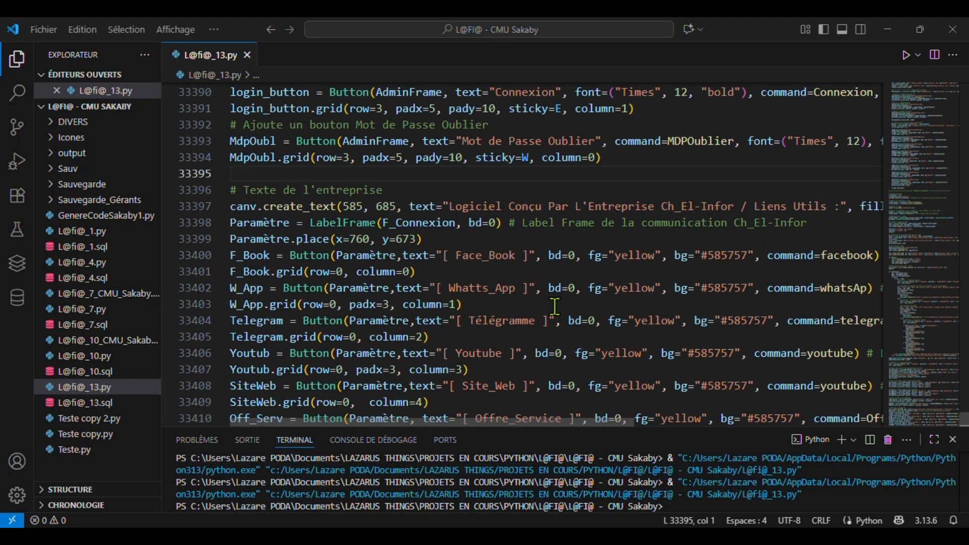
left_click(905, 64)
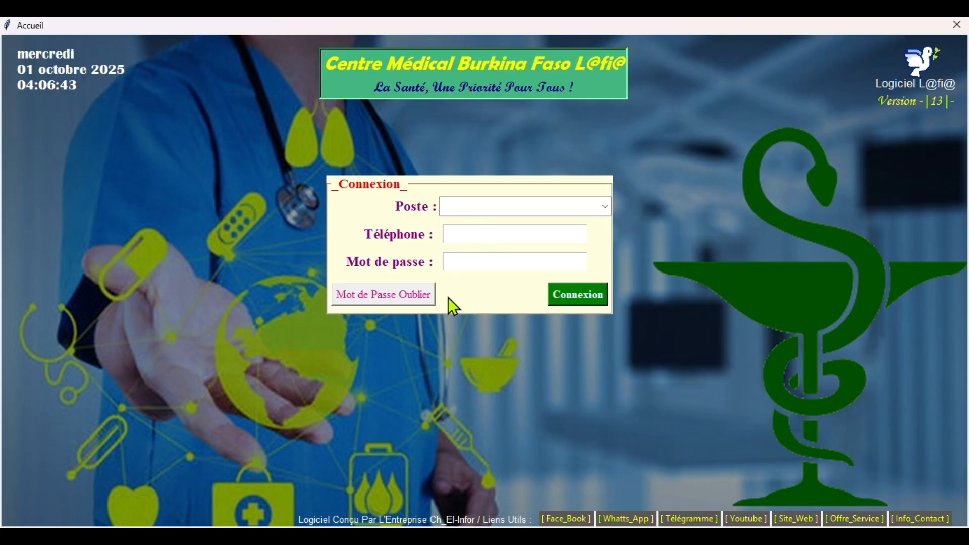
- Open and close the Mot de Passe Oublier recovery form, then expand the Poste role list
left_click(402, 299)
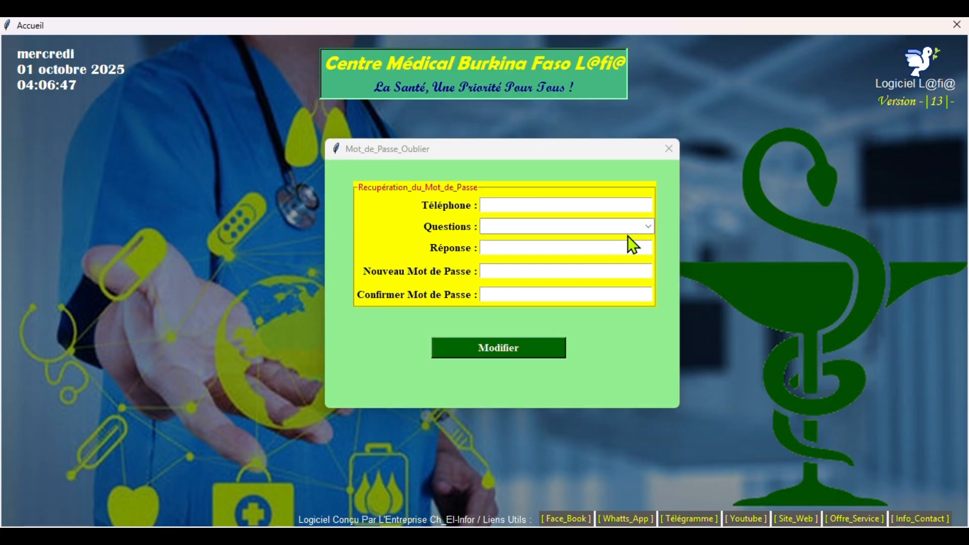
left_click(666, 151)
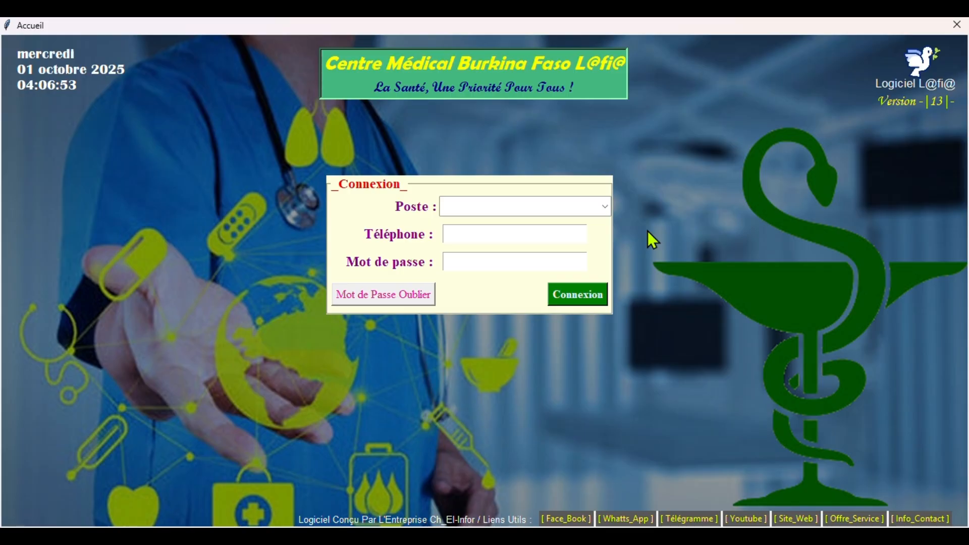
left_click(546, 207)
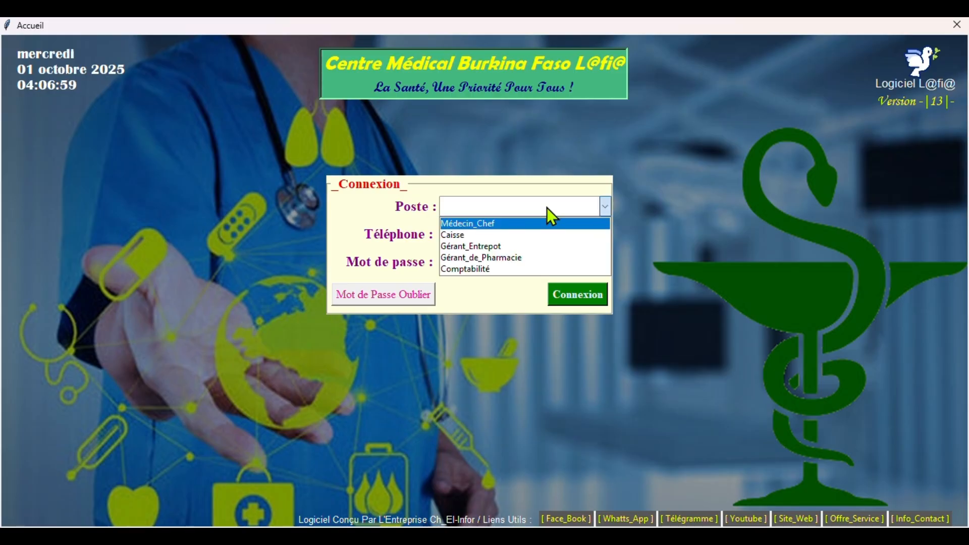
- Log in with the Médecin_Chef role after entering the phone number and password
left_click(482, 225)
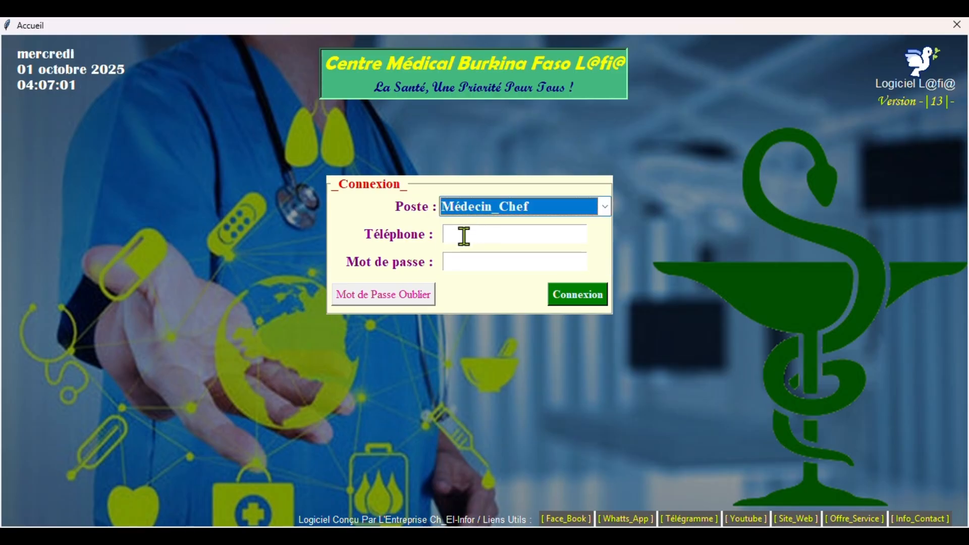
left_click(464, 236)
type("1")
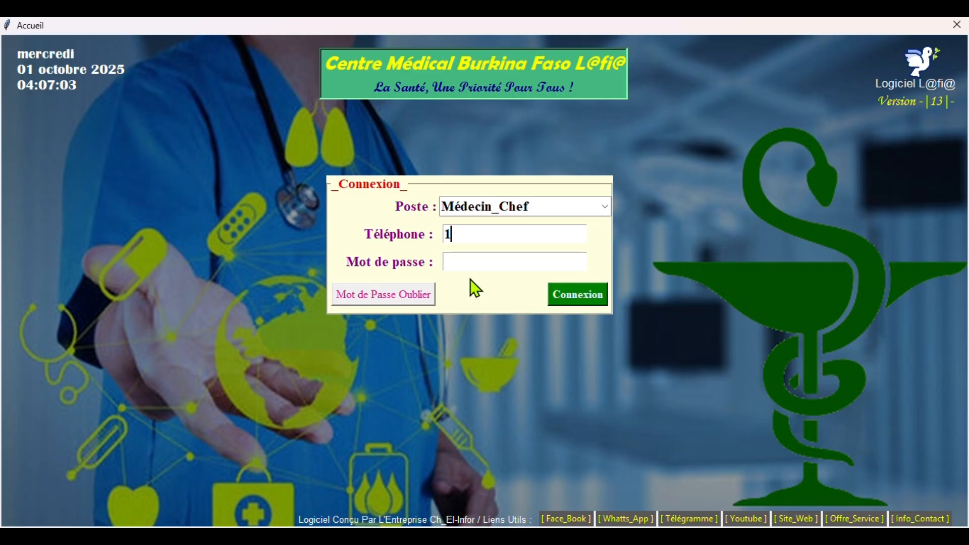
left_click(490, 258)
type("1")
left_click(571, 297)
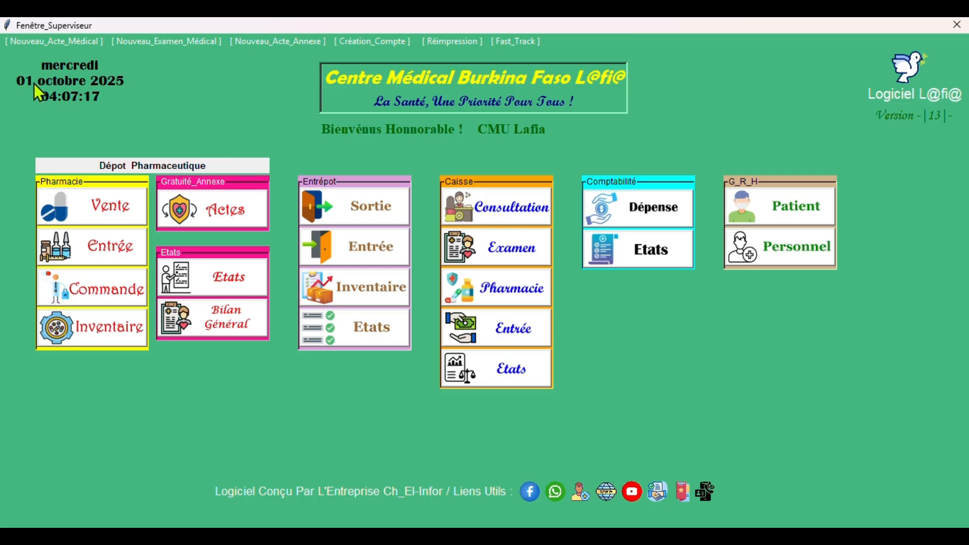
- Glance at the Nouveau_Acte_Médical and Nouveau_Examen_Médical windows, then open Création_Compte
left_click(54, 42)
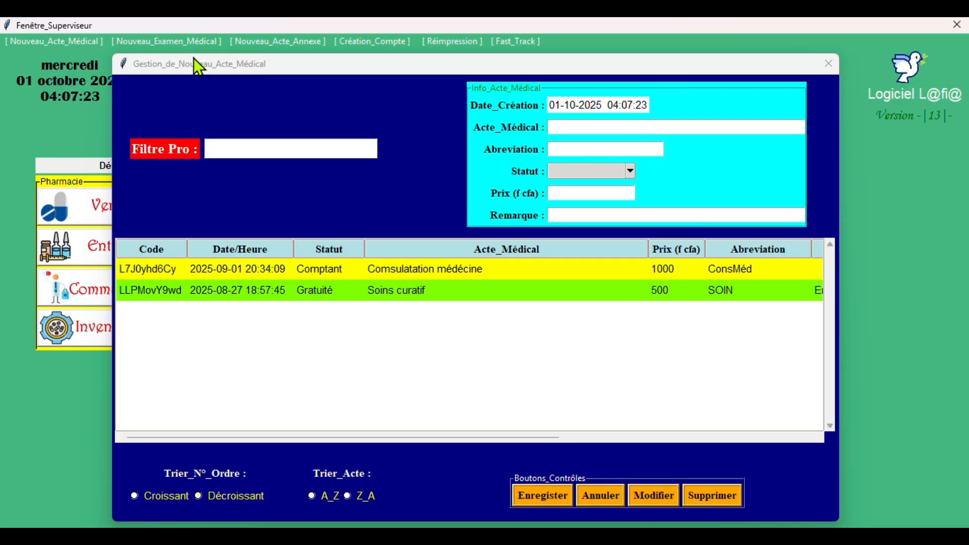
left_click(833, 64)
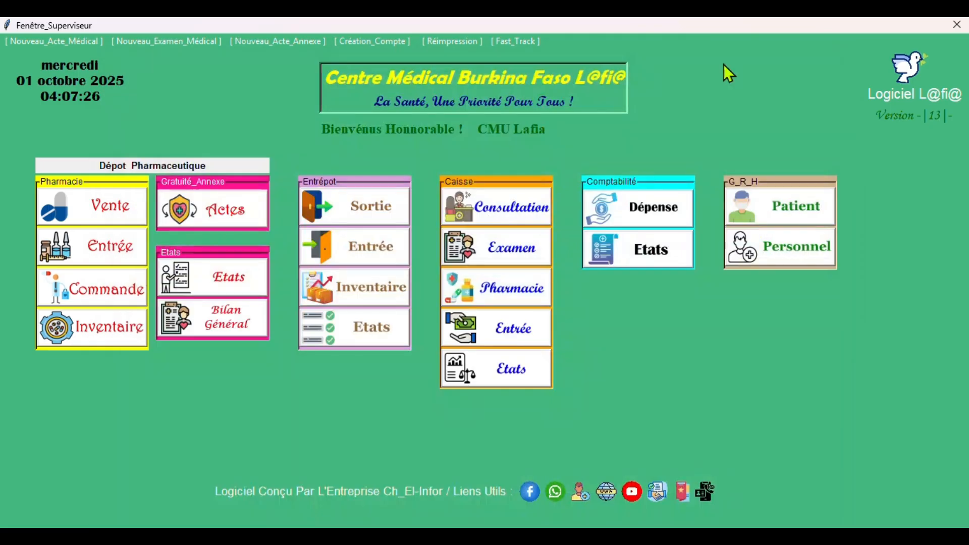
left_click(162, 42)
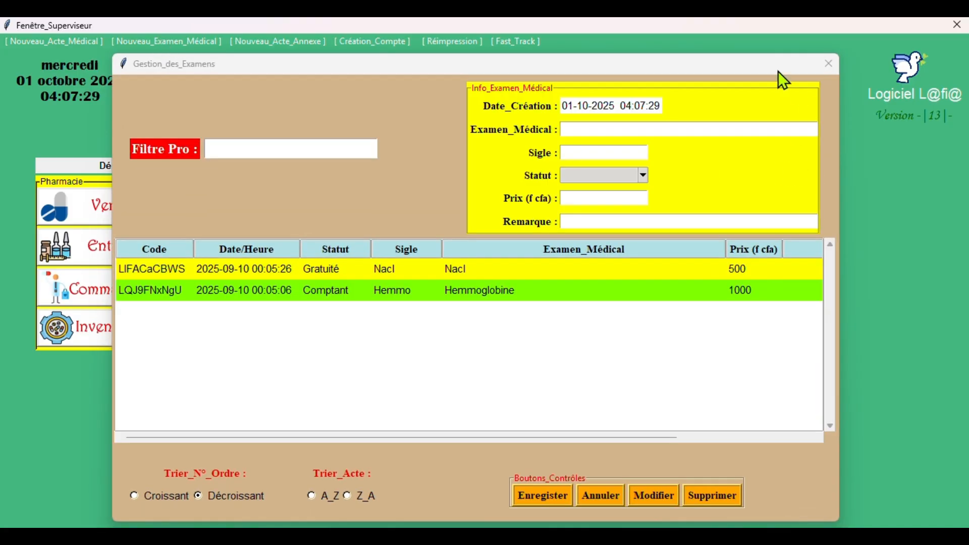
left_click(828, 65)
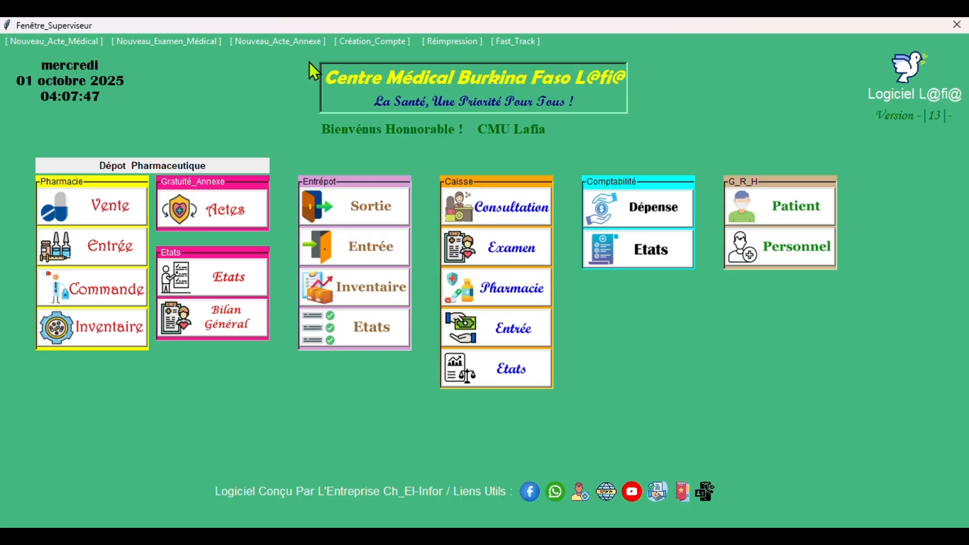
left_click(368, 46)
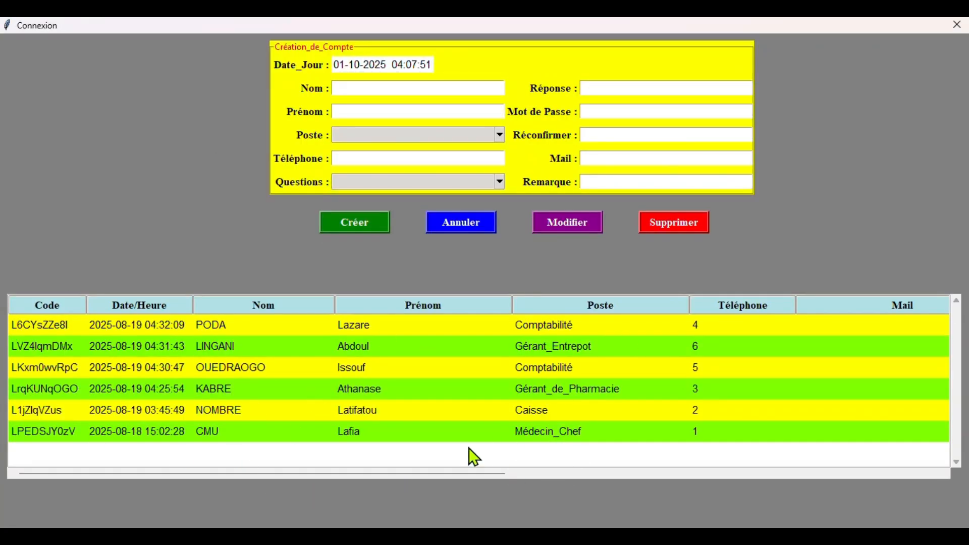
- Close the account creation window and open Pharmacie > Vente on the dashboard
left_click(960, 26)
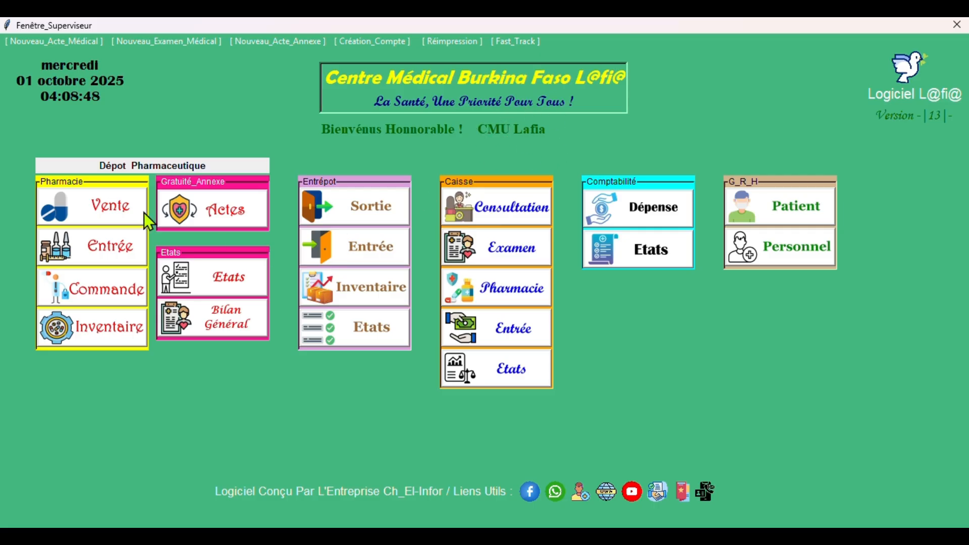
left_click(120, 225)
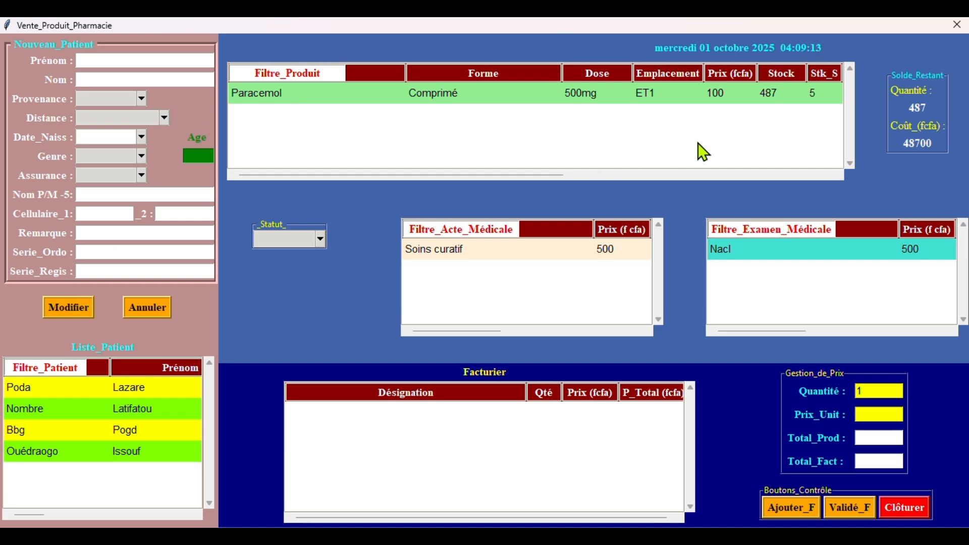
- Set the sale Statut to Gratuité and view the Repartition categories without picking one
left_click(299, 245)
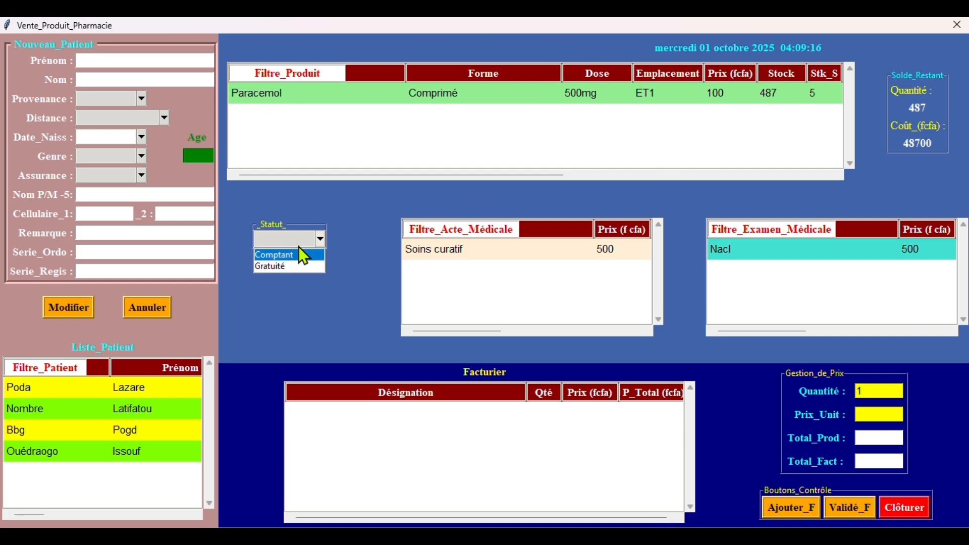
left_click(282, 267)
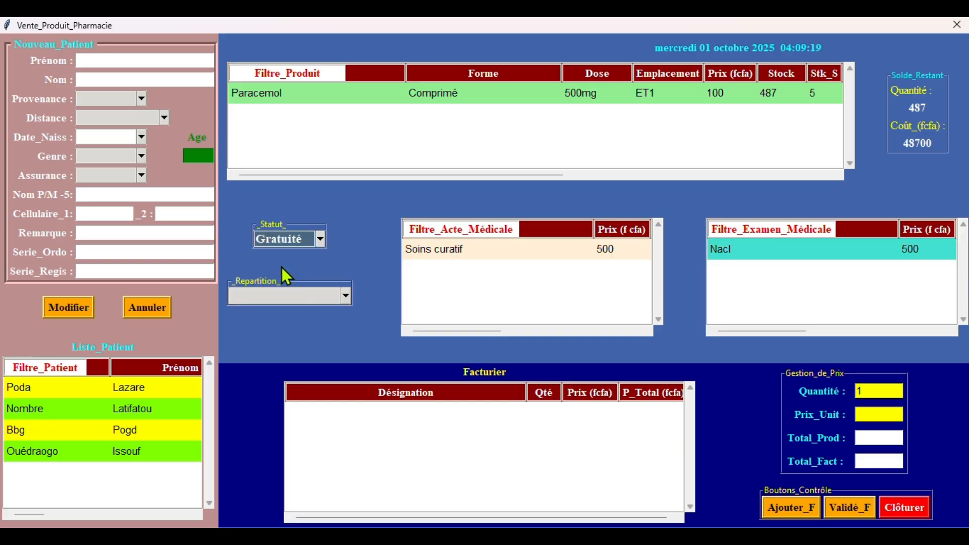
left_click(287, 302)
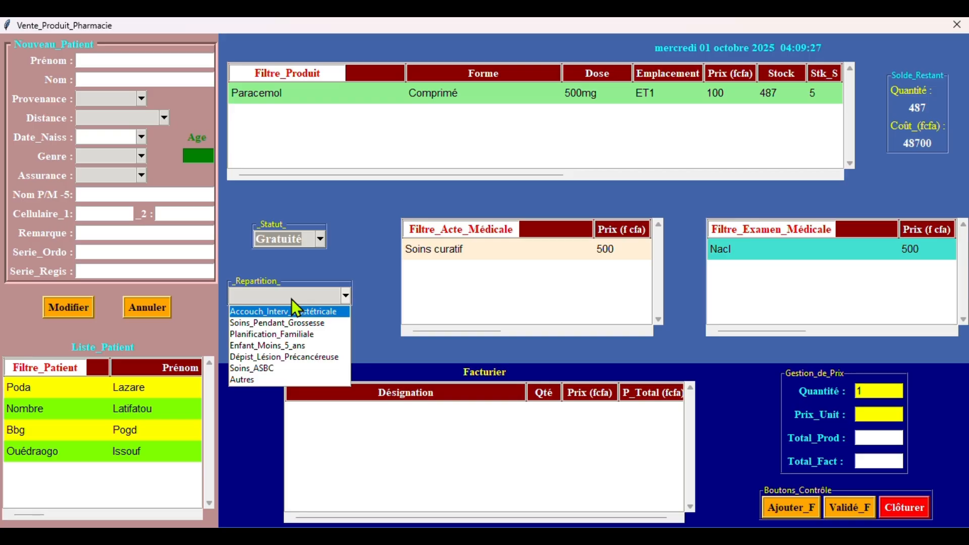
left_click(244, 290)
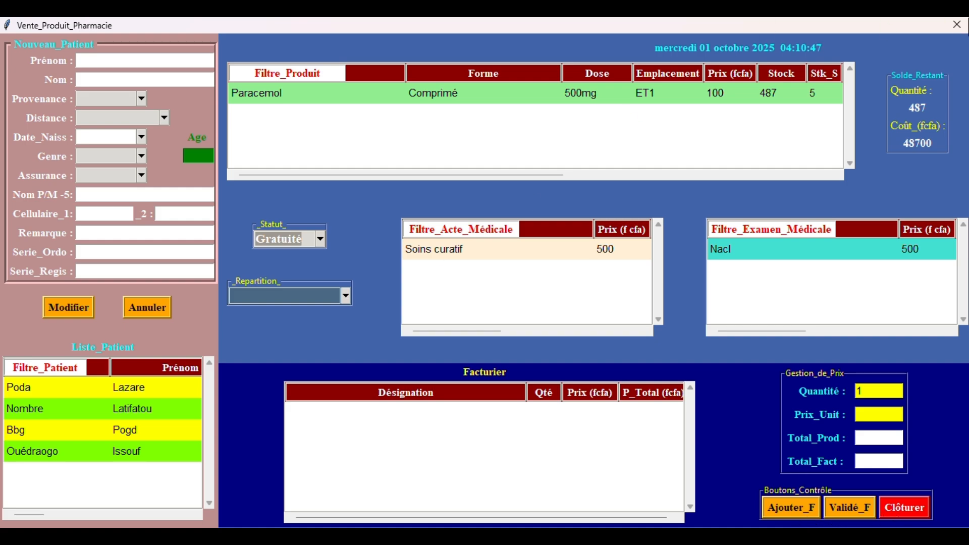
- Close the Vente_Produit_Pharmacie window to return to the Fenêtre_Superviseur dashboard
left_click(956, 24)
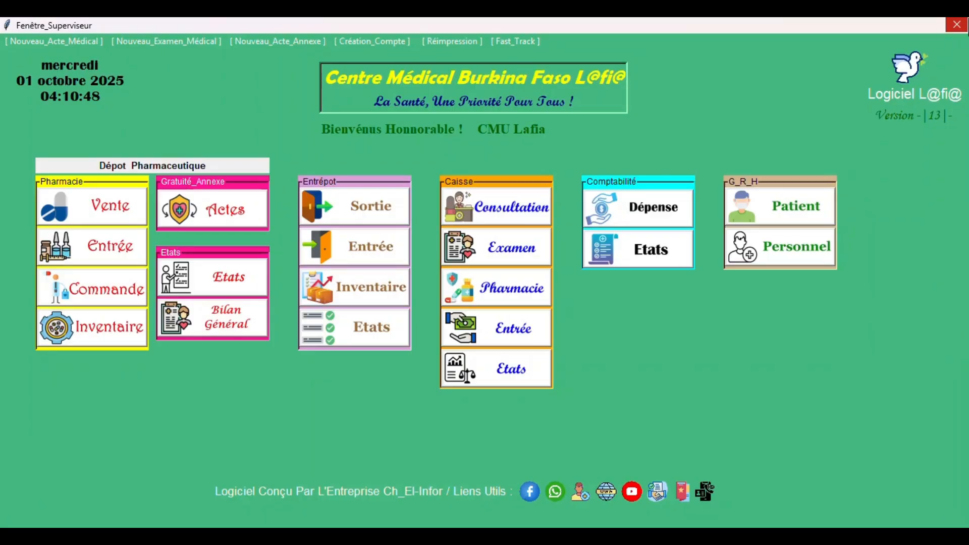
- Open Pharmacie > Entrée and show the HistoEntrée history of Paracemol stock entries
left_click(104, 241)
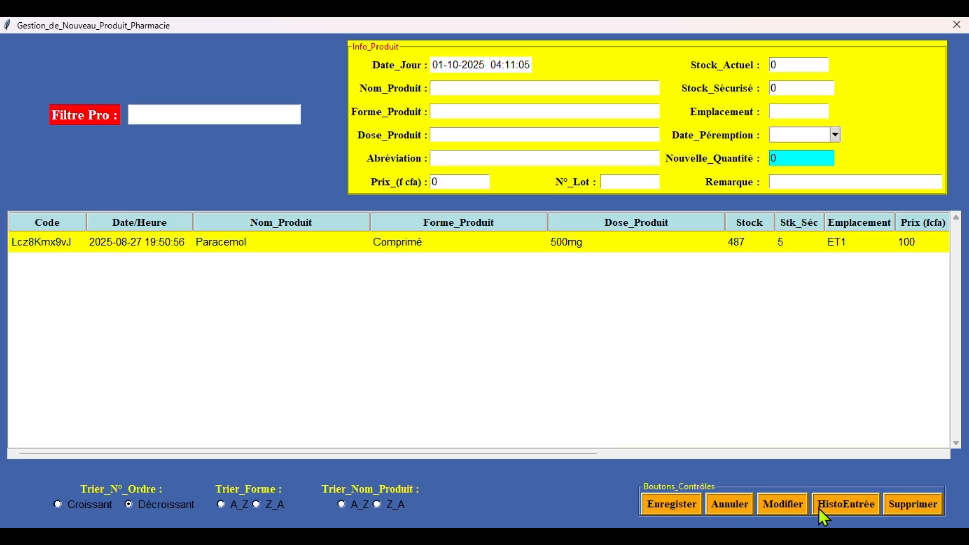
left_click(846, 504)
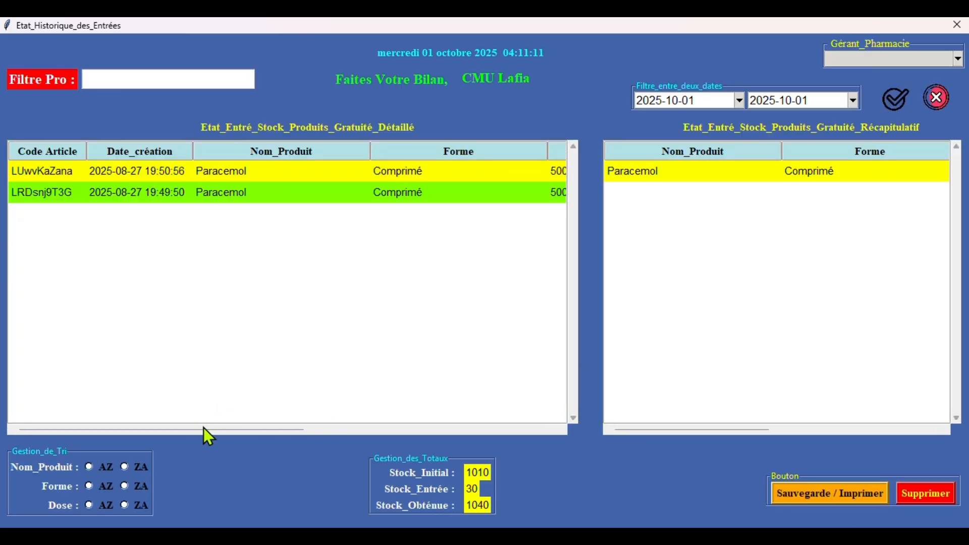
left_click_drag(204, 427, 2, 416)
- Scroll the history table to the Dose–Gérant columns, then close both pharmacy windows
left_click_drag(265, 431, 494, 430)
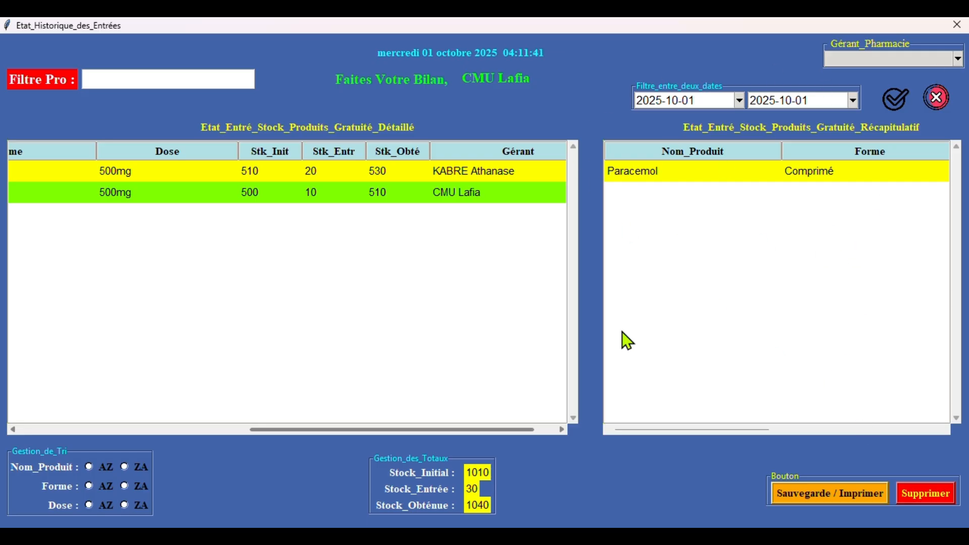
left_click(957, 25)
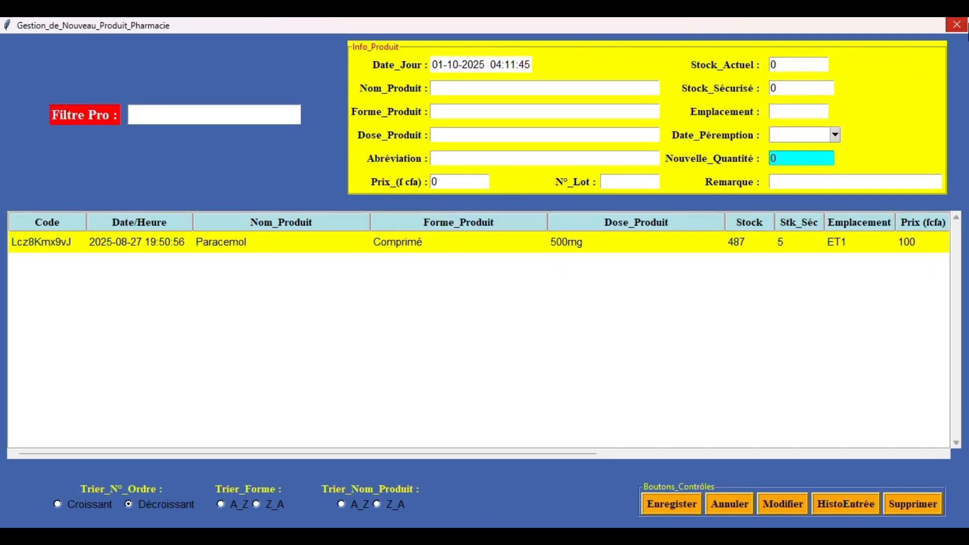
left_click(957, 25)
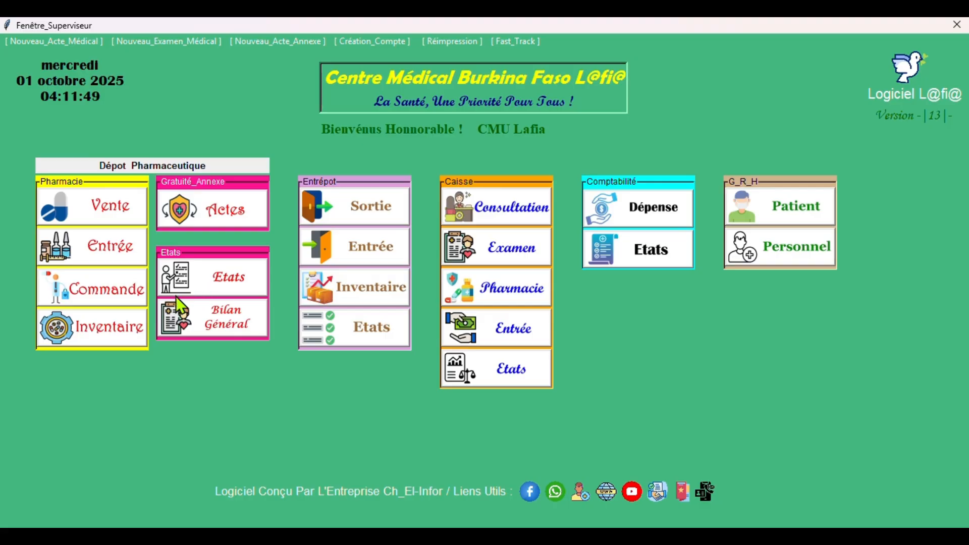
- Open Pharmacie > Commande to show the Commande_Produit ordering window
left_click(103, 282)
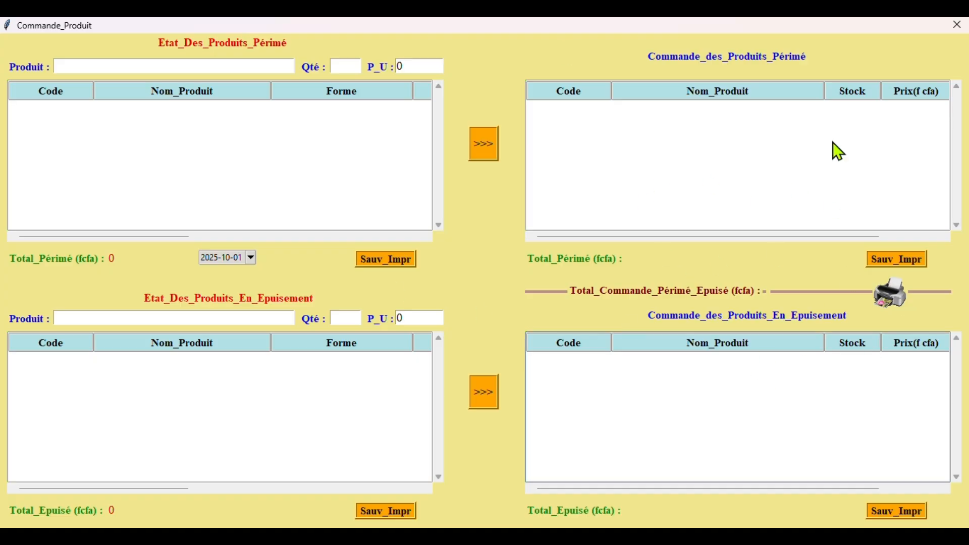
- Close Commande_Produit and open the Pharmacie > Inventaire management window
left_click(956, 24)
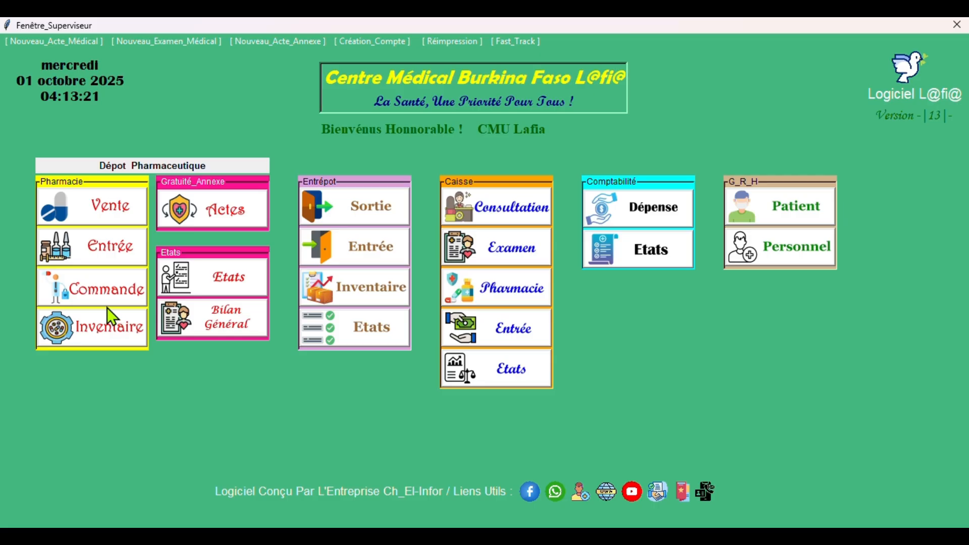
left_click(110, 341)
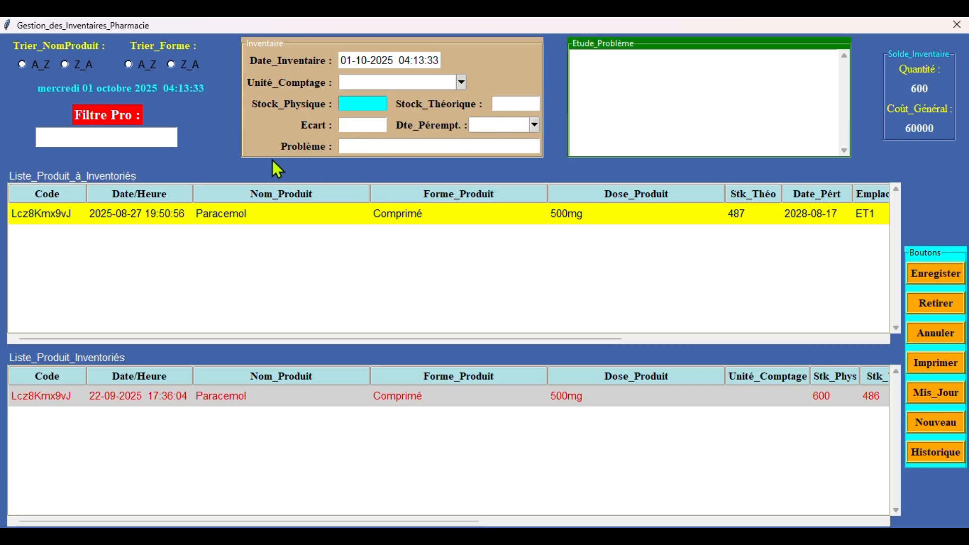
- Load Paracemol (stock 487), test physical counts 23 and 33333, clear them, then view inventory history
left_click(431, 211)
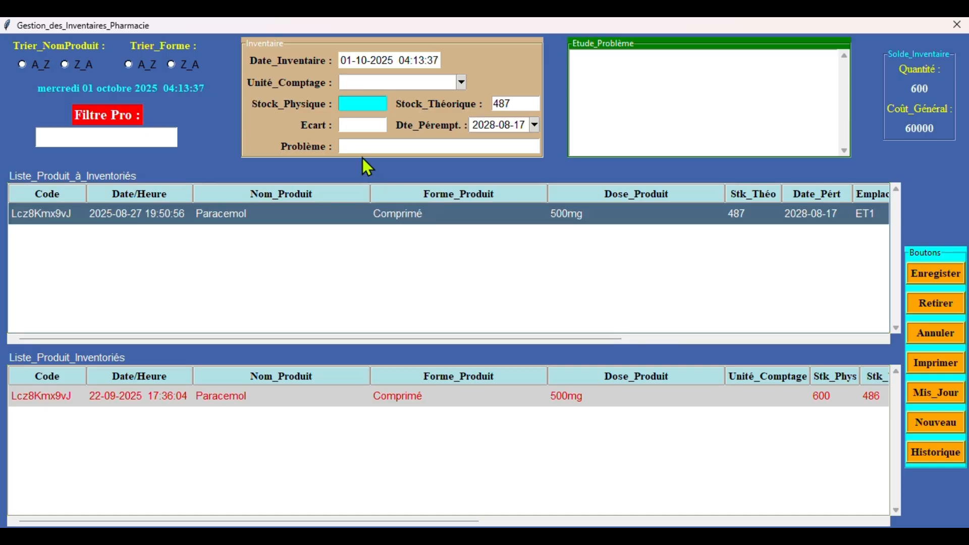
left_click(355, 107)
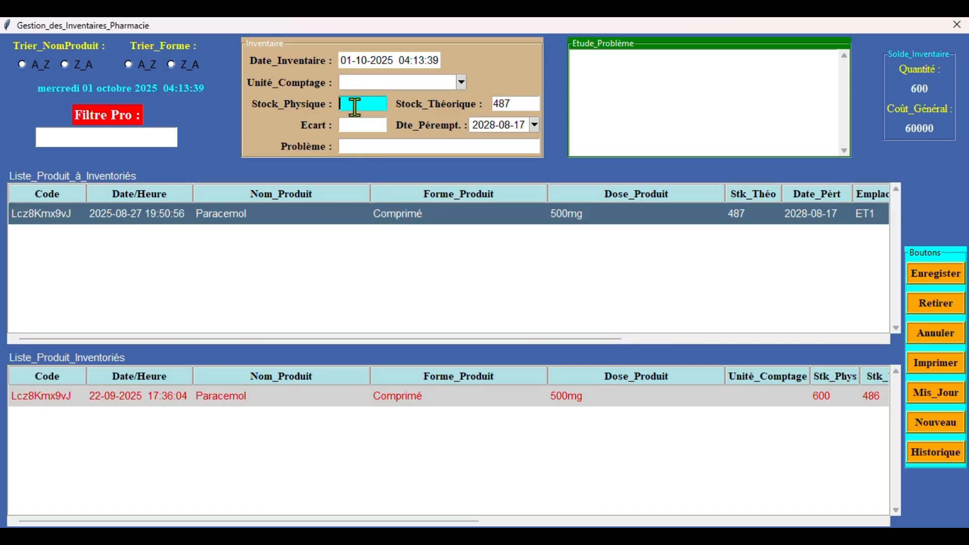
type("23")
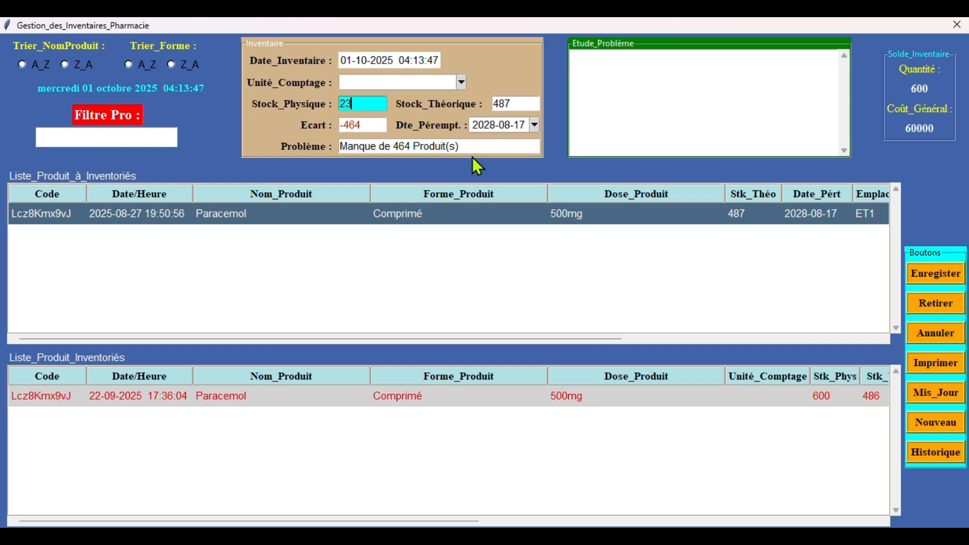
key("BackSpace")
key("BackSpace")
type("33333")
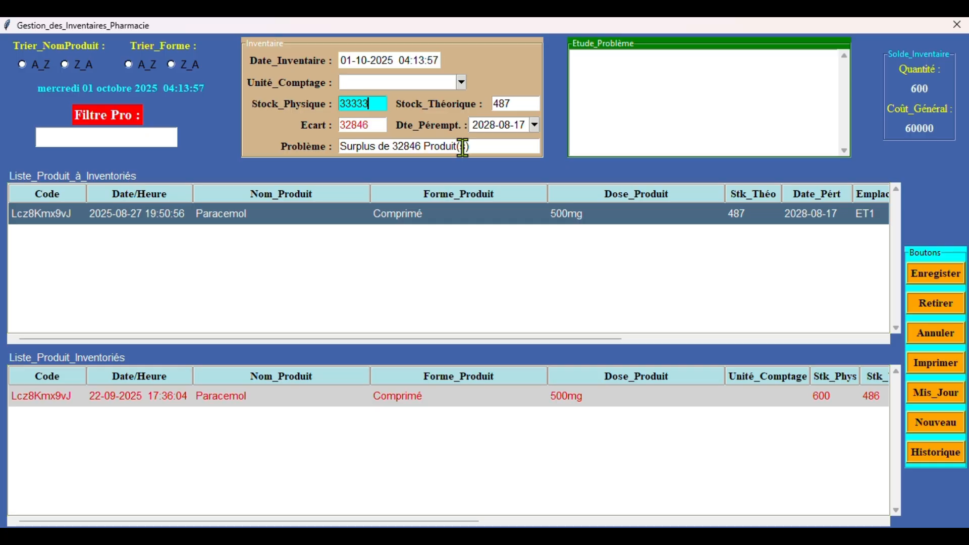
key("BackSpace")
key("BackSpace")
key("BackSpace")
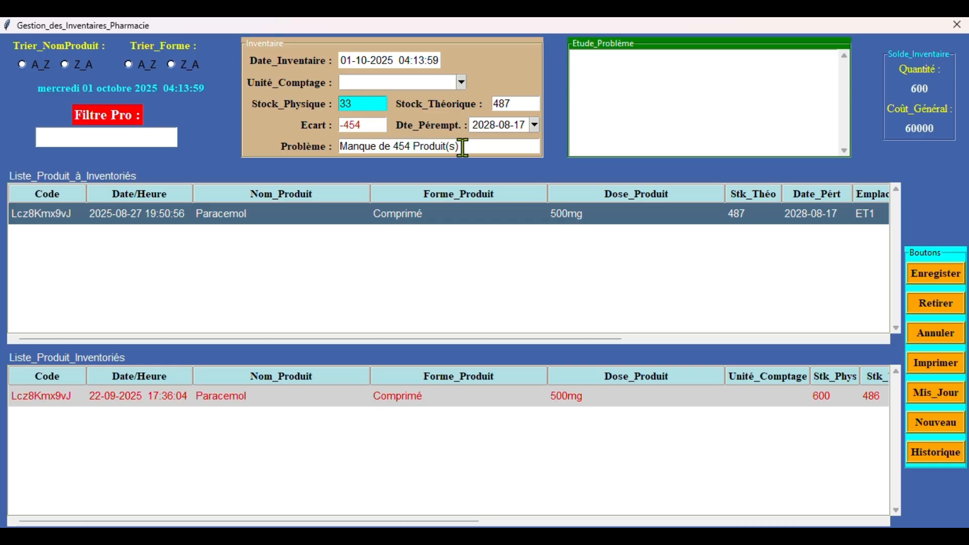
key("BackSpace")
key("BackSpace")
left_click(934, 455)
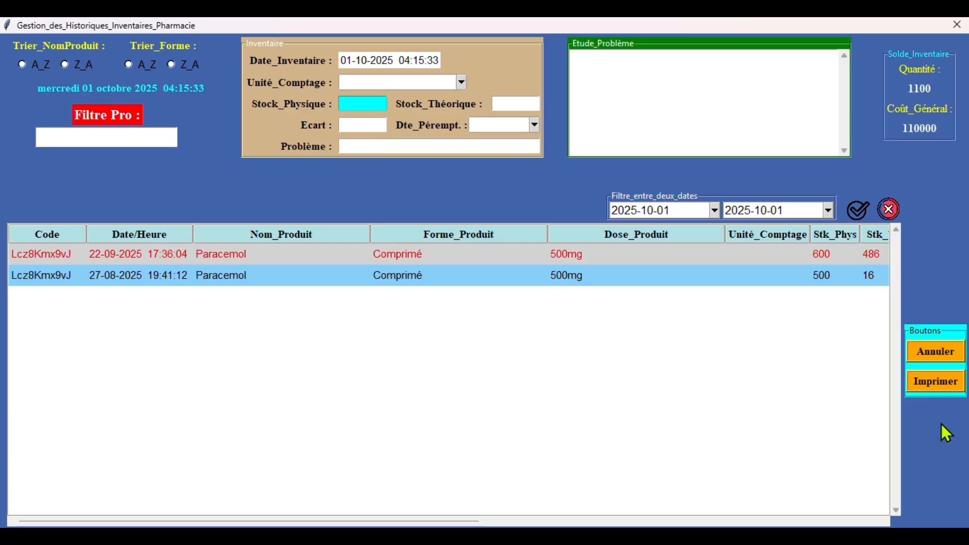
- Close the inventory history and Gestion_des_Inventaires_Pharmacie windows to return to Fenêtre_Superviseur
left_click(957, 26)
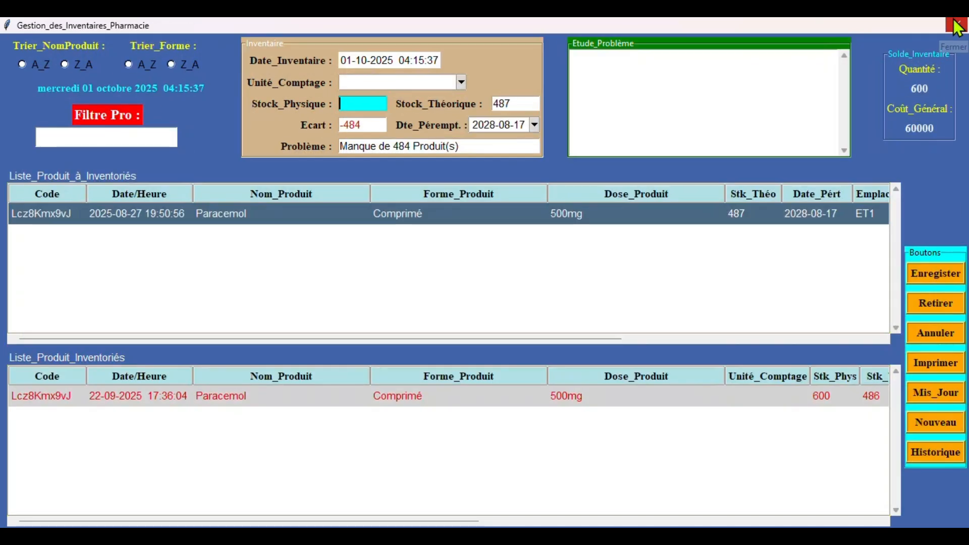
left_click(957, 26)
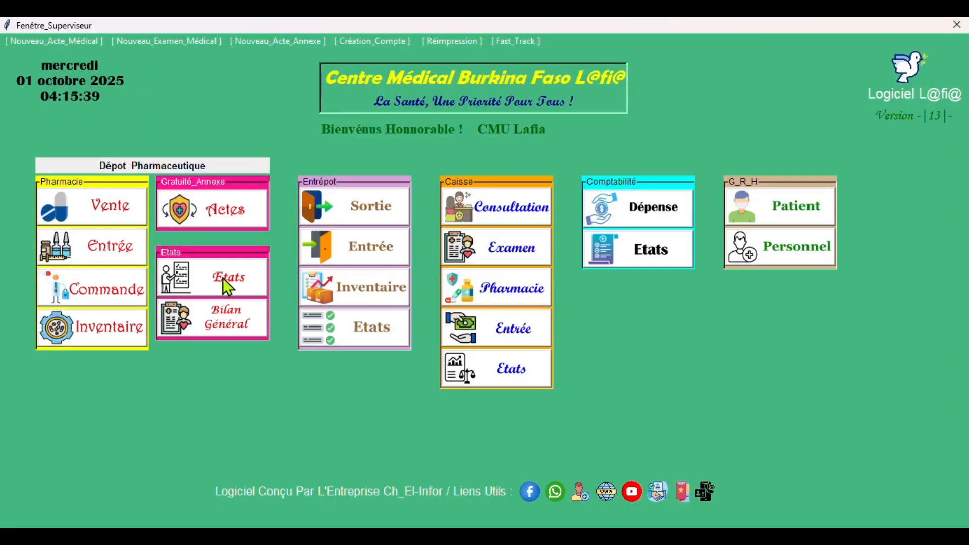
- Check the Actes_Annexes billing window, close it, and open the Etat_Gratuité report
left_click(207, 214)
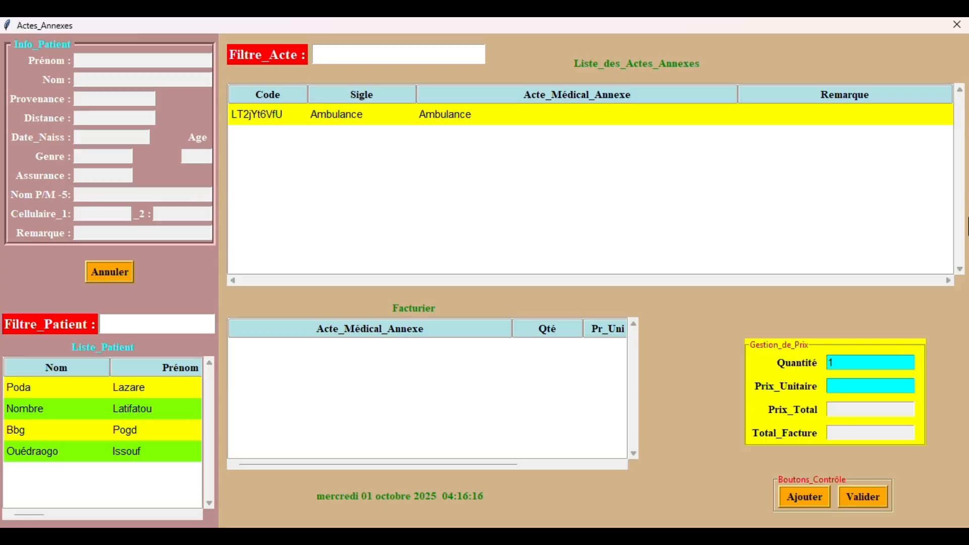
left_click(956, 24)
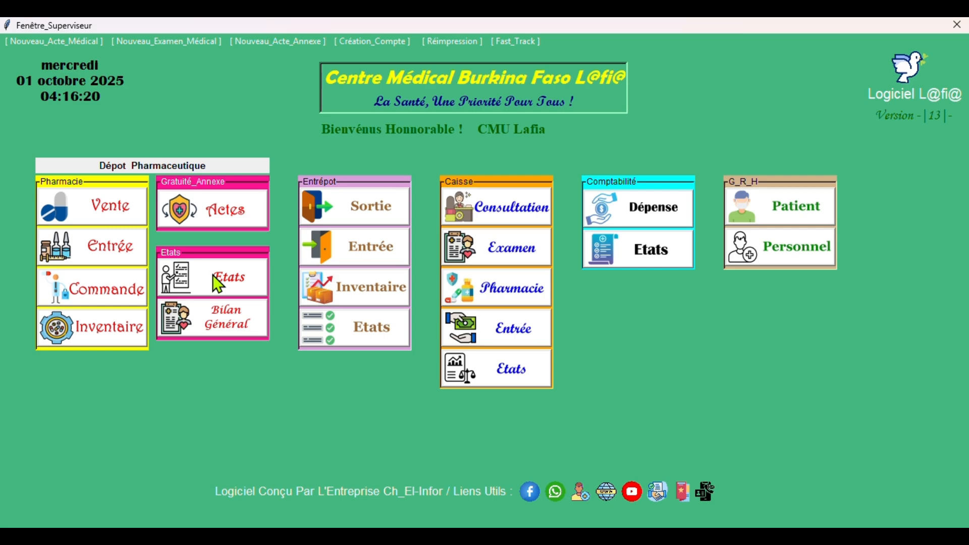
left_click(213, 275)
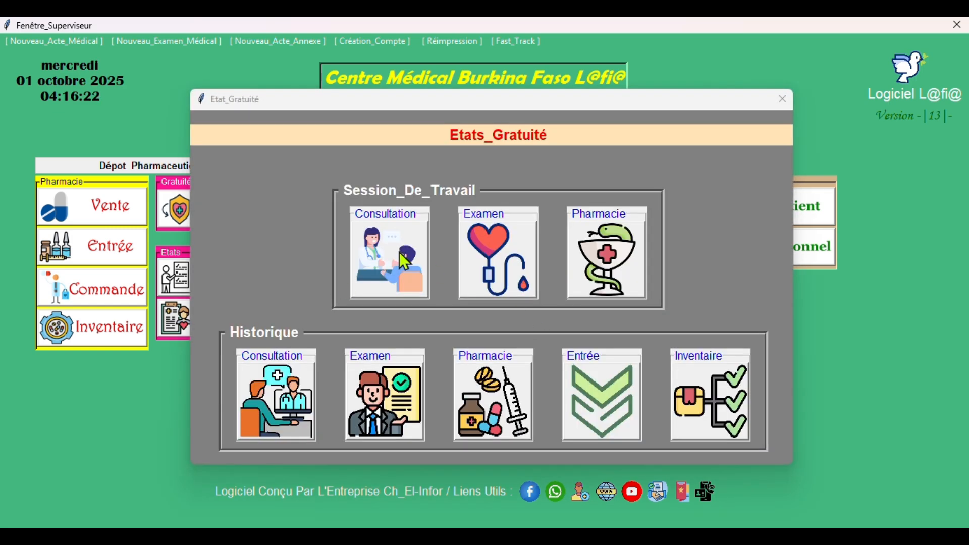
- View the work-session free consultations summary, then close it and the Etat_Gratuité dialog
left_click(400, 259)
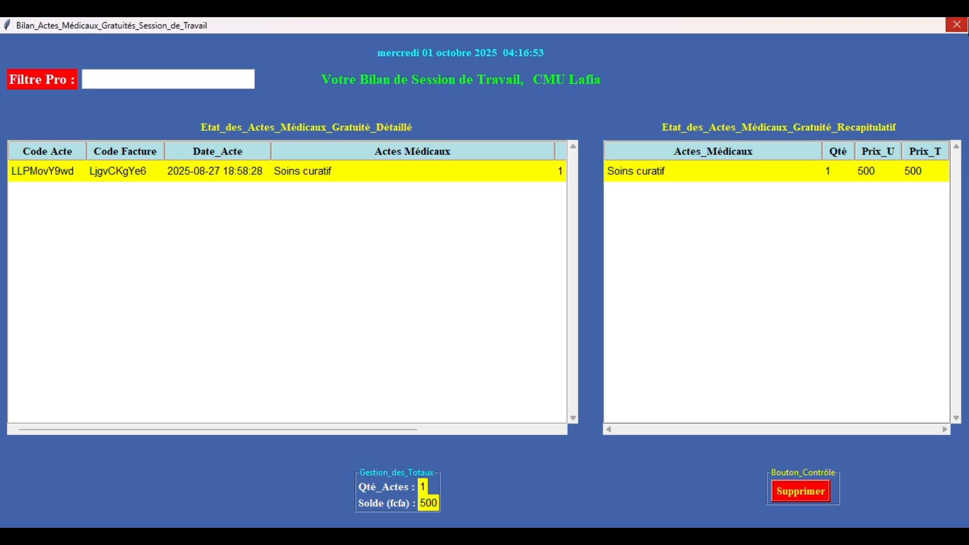
left_click(957, 25)
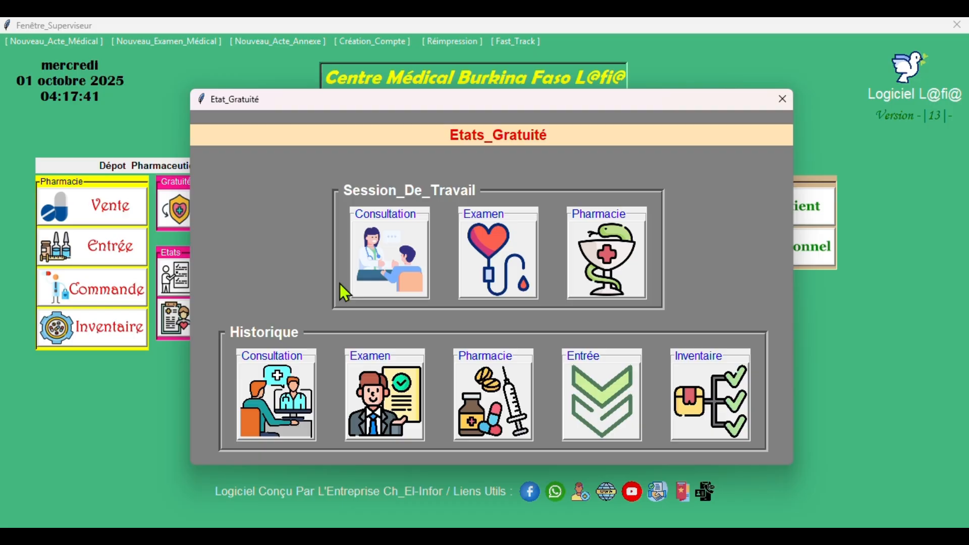
left_click(786, 103)
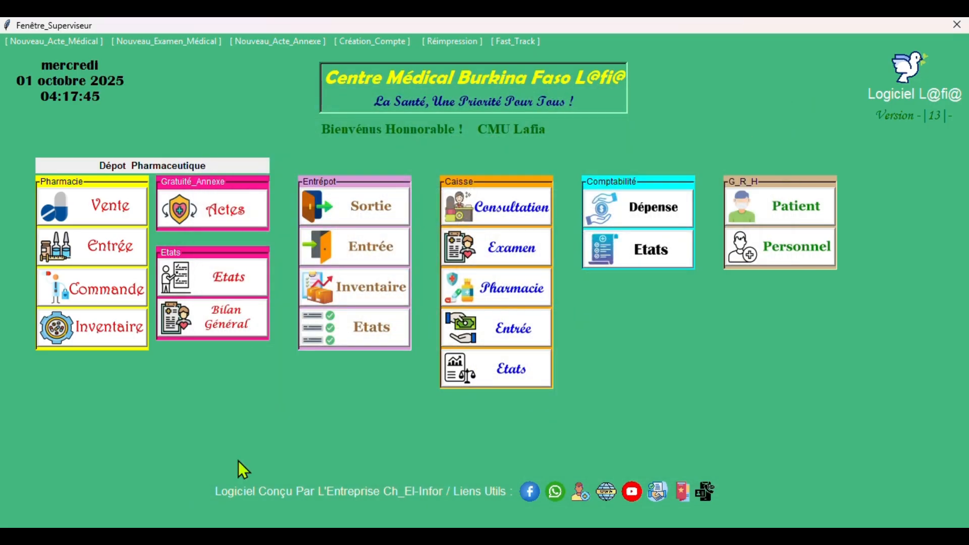
left_click(241, 325)
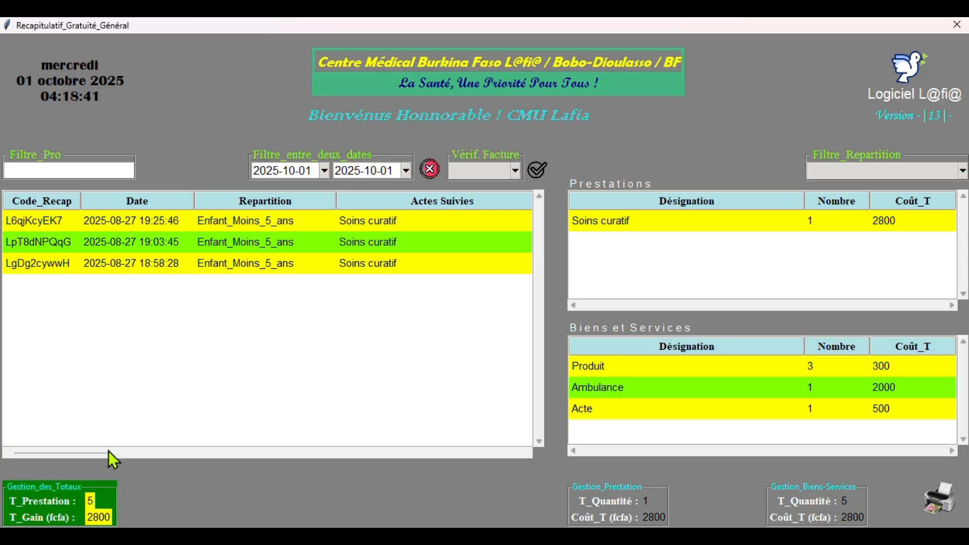
left_click_drag(108, 452, 2, 448)
left_click(486, 171)
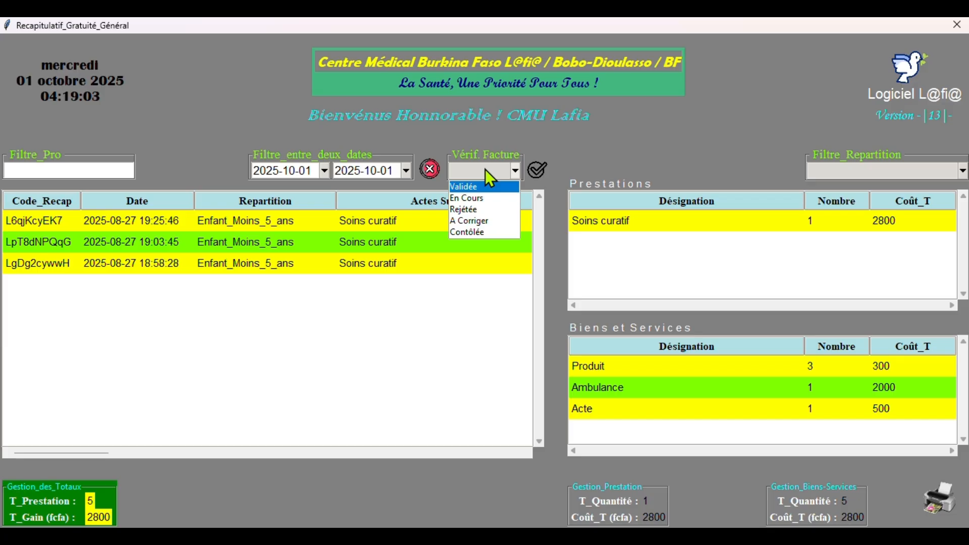
left_click(967, 20)
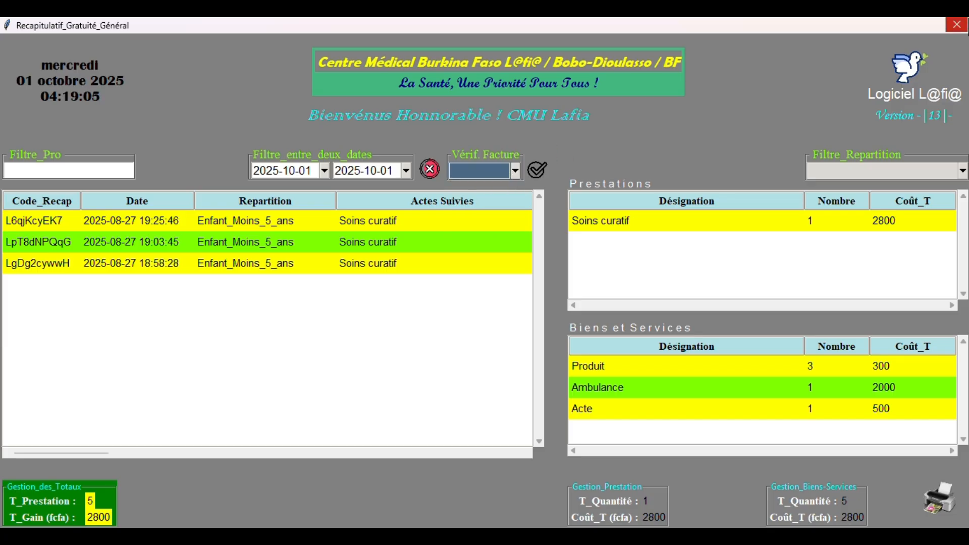
left_click(961, 26)
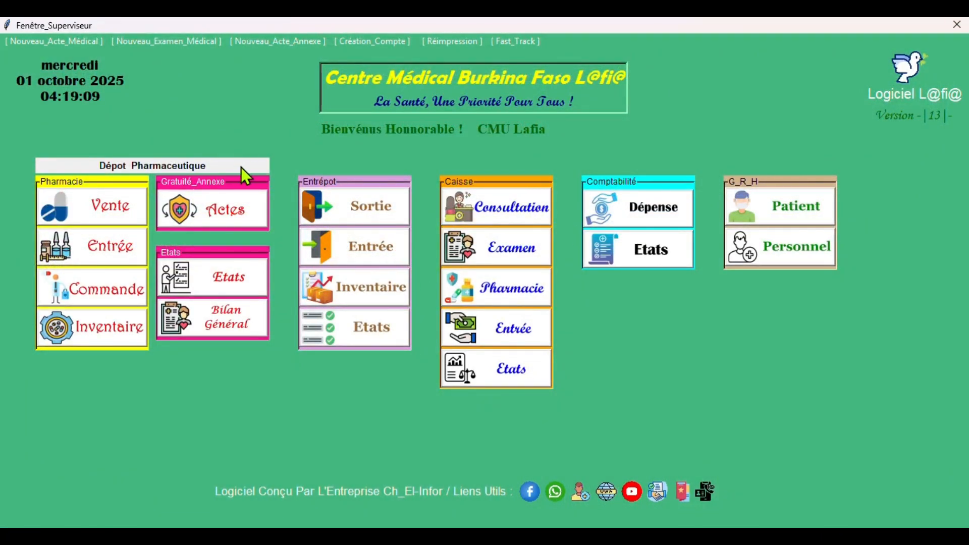
left_click(377, 203)
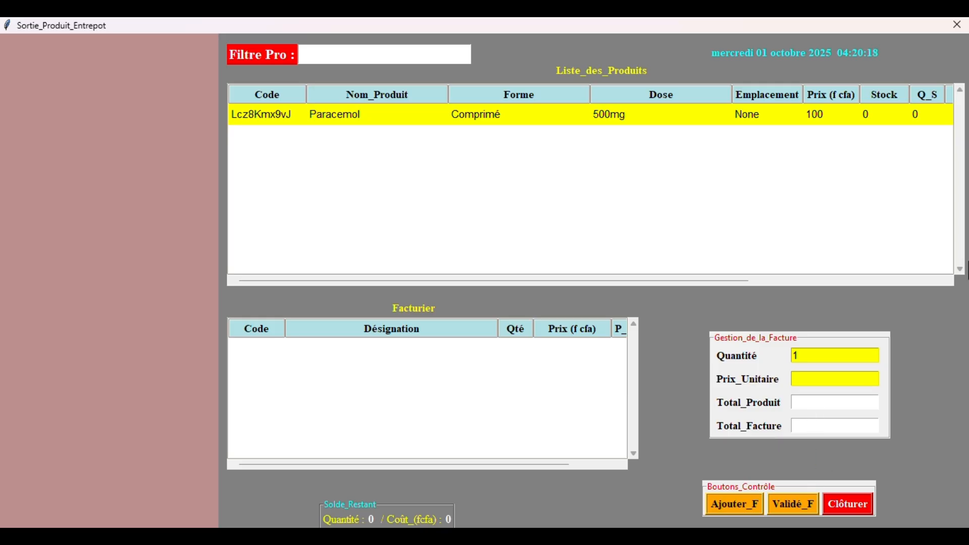
left_click(957, 25)
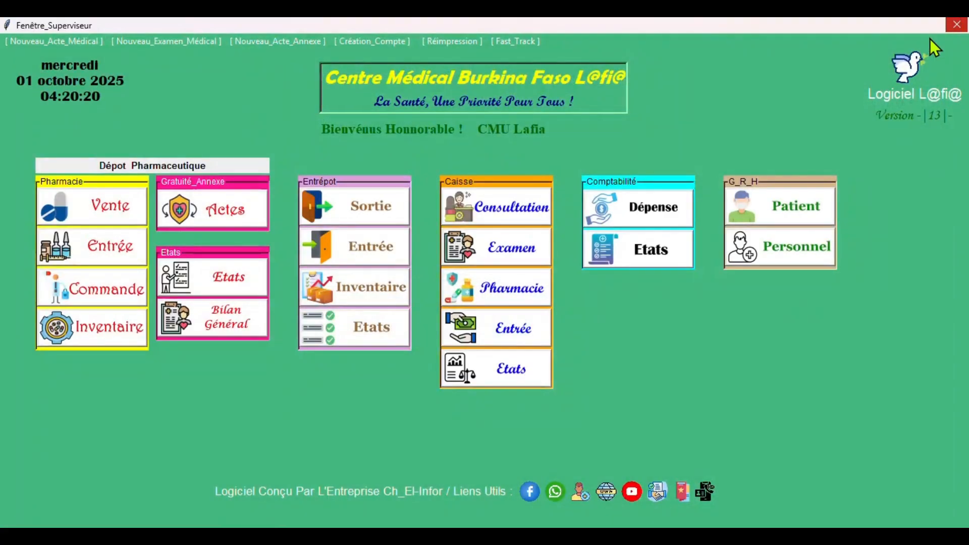
left_click(347, 258)
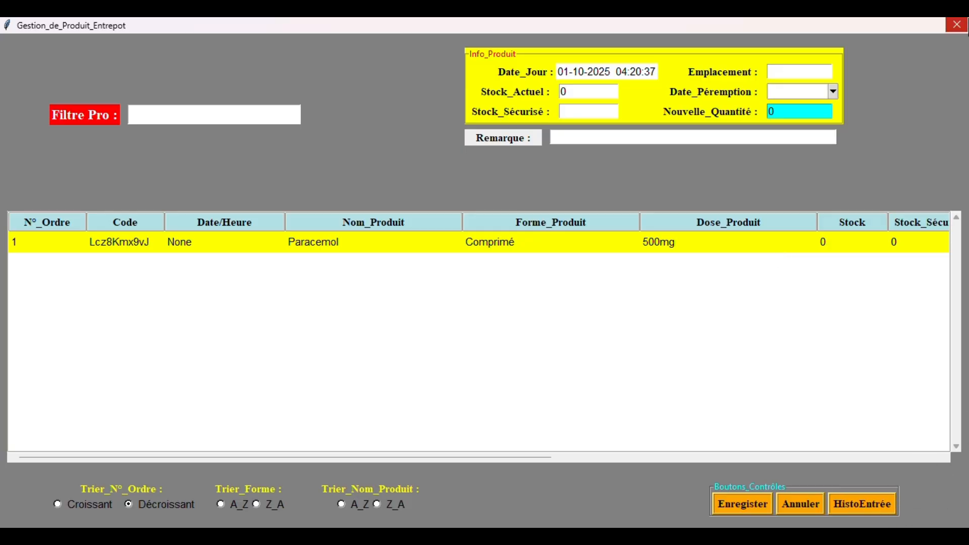
left_click(956, 25)
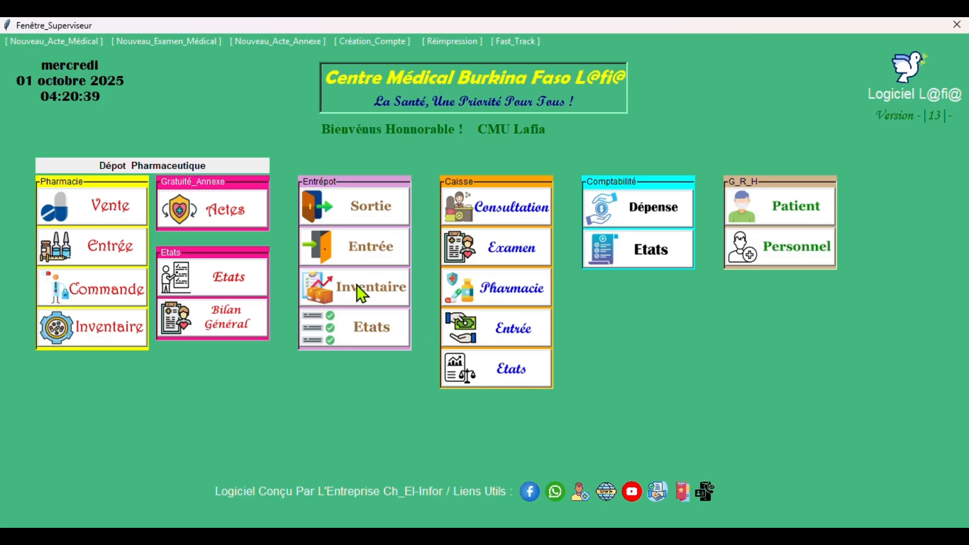
left_click(355, 285)
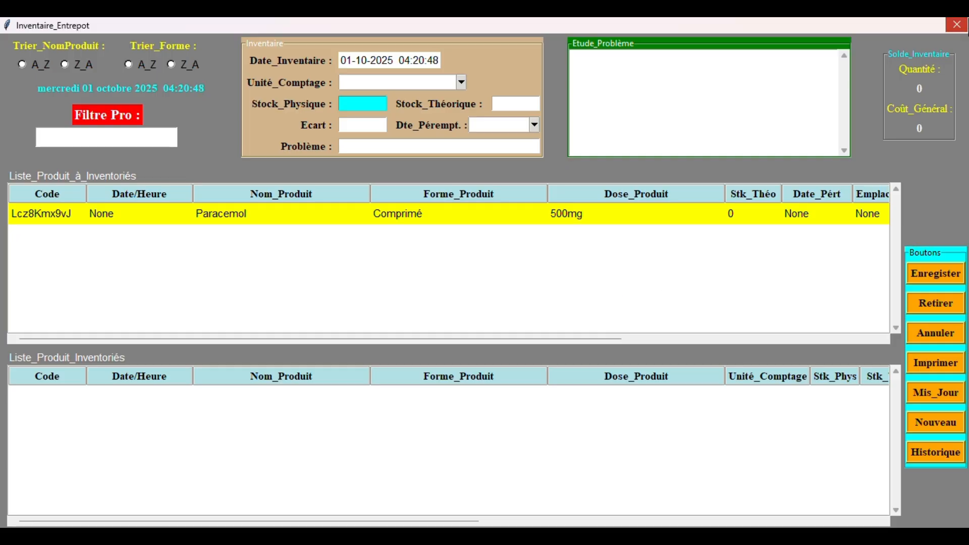
left_click(956, 25)
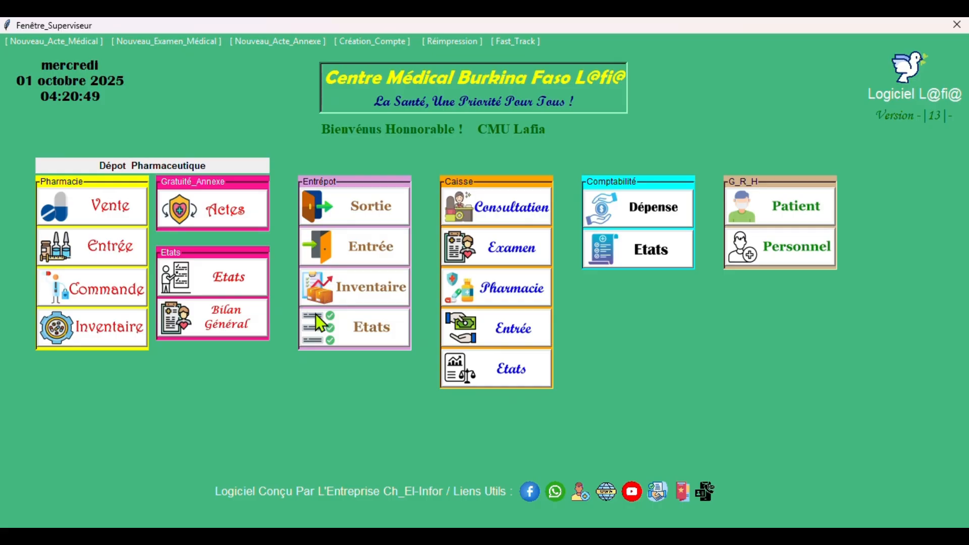
left_click(341, 337)
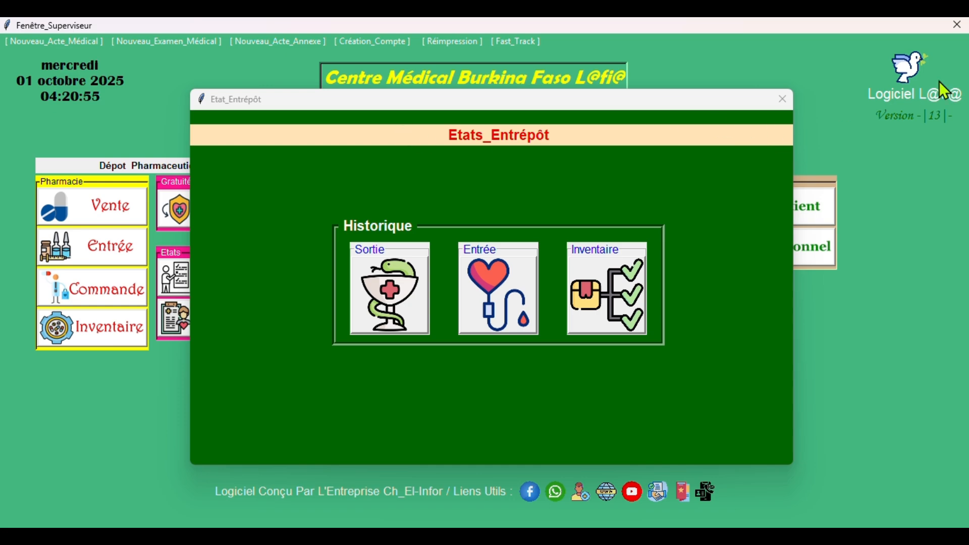
left_click(781, 100)
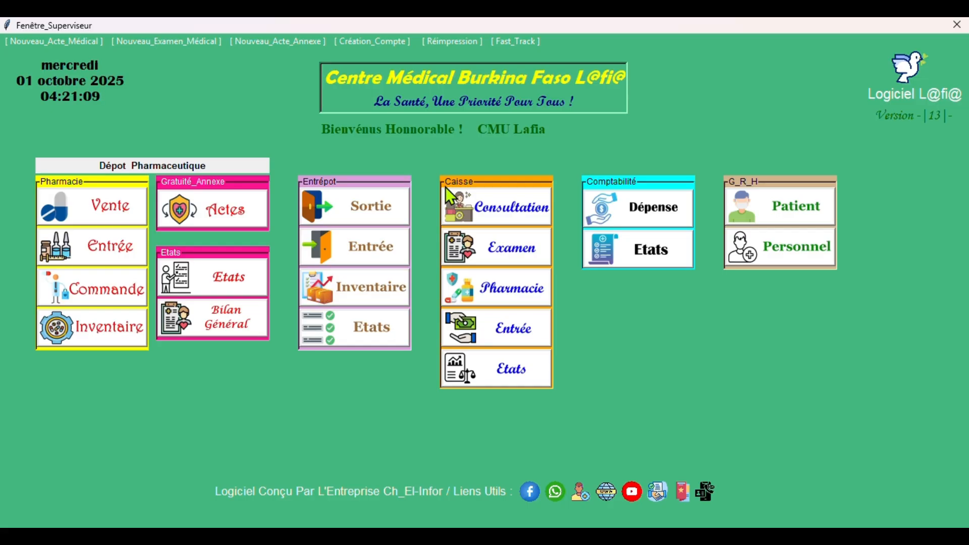
left_click(501, 198)
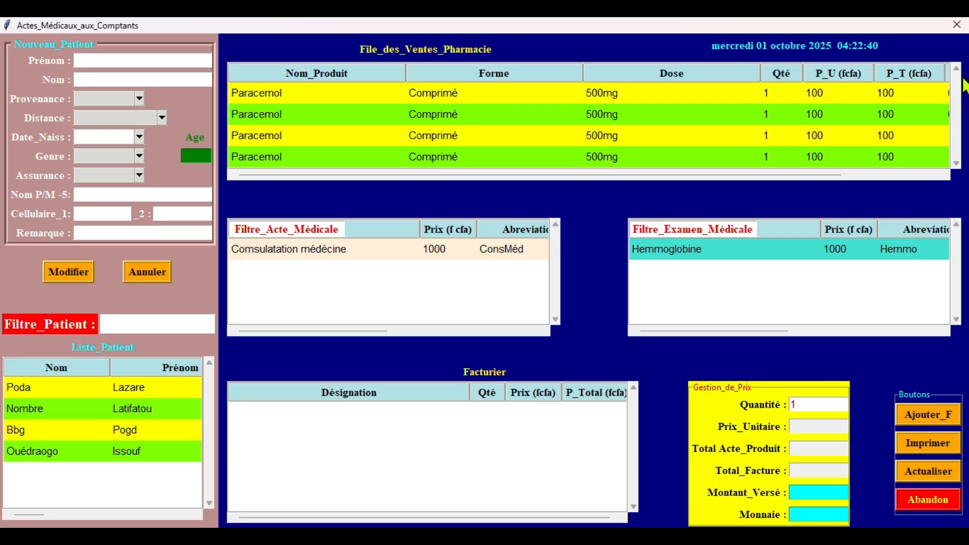
- Close the Actes_Médicaux_aux_Comptants window to return to Fenêtre_Superviseur
left_click(956, 24)
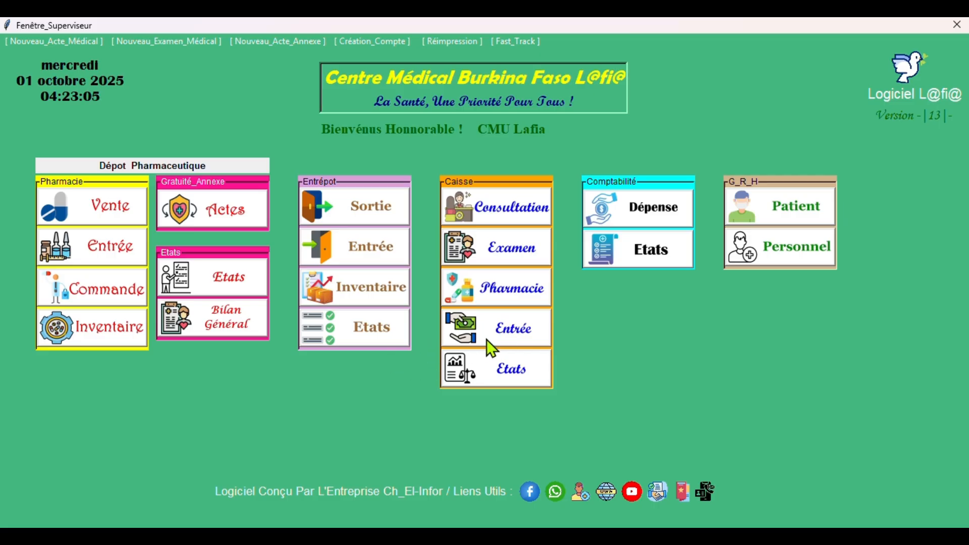
left_click(516, 334)
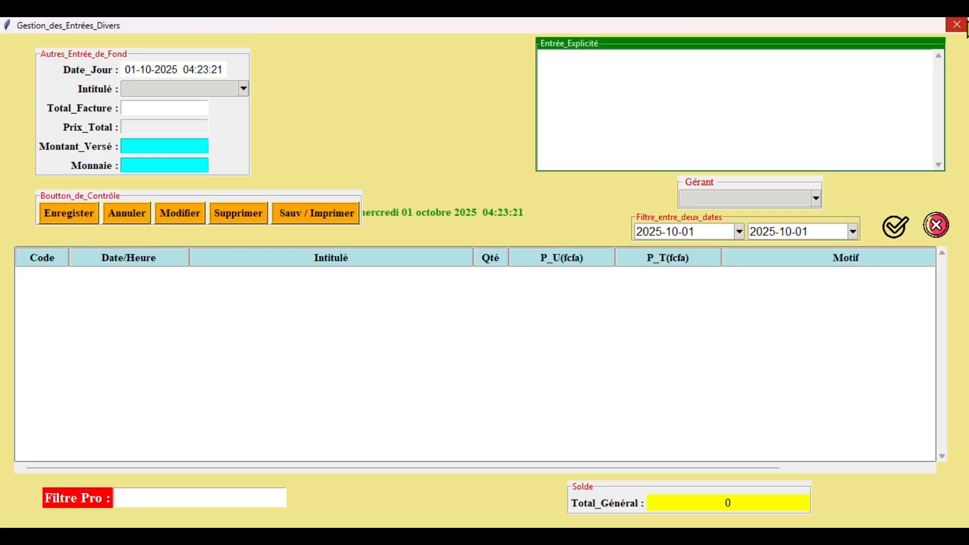
left_click(961, 24)
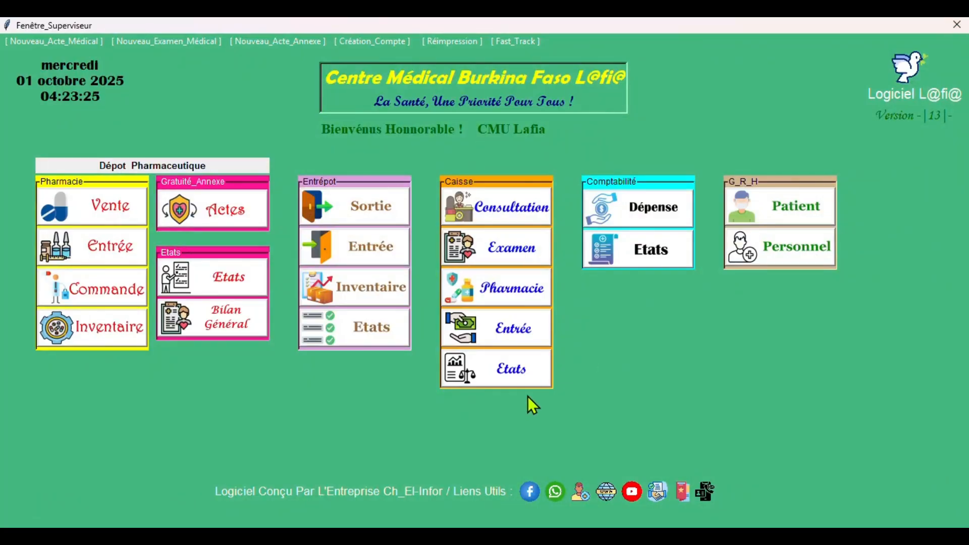
- View the session's consultation cash report, close the cash windows, and open Gestion_de_Dépense
left_click(514, 374)
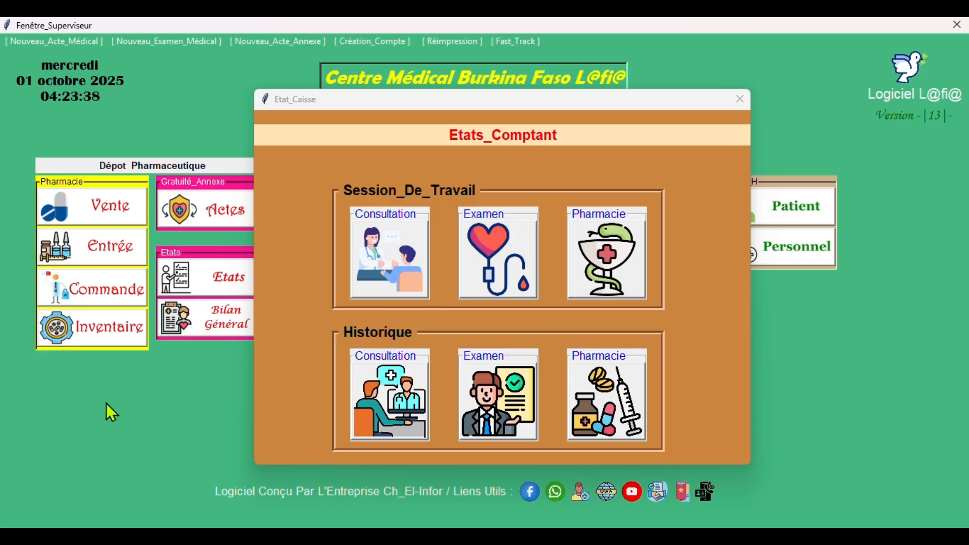
left_click(406, 280)
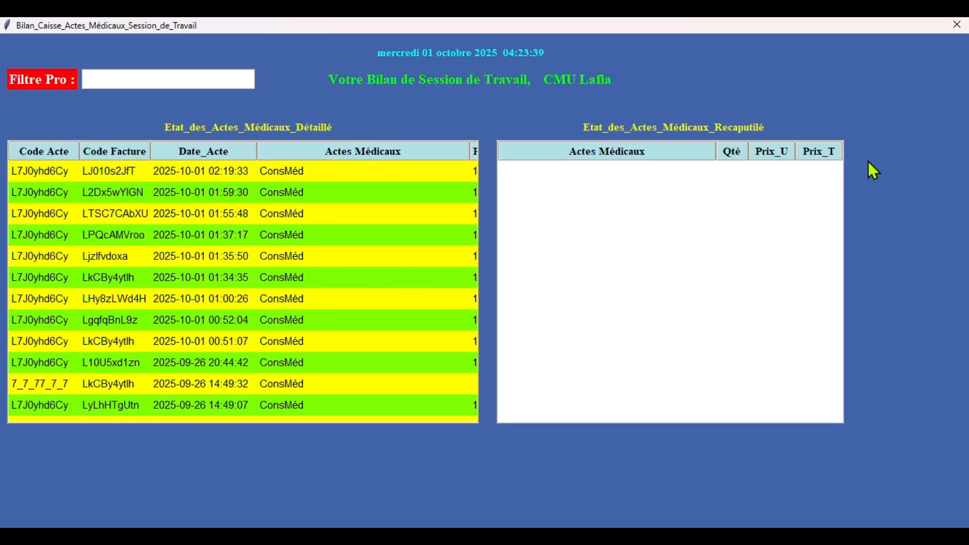
left_click(957, 25)
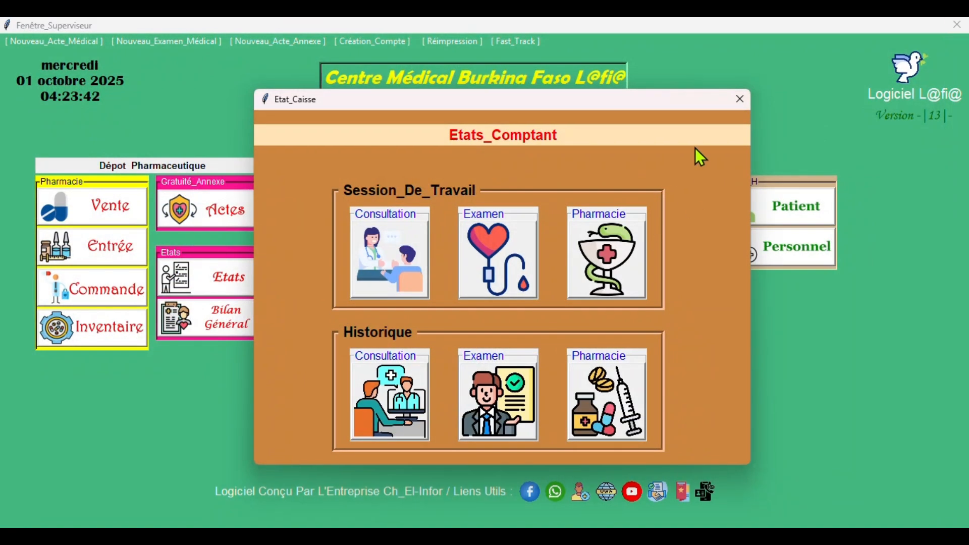
left_click(737, 95)
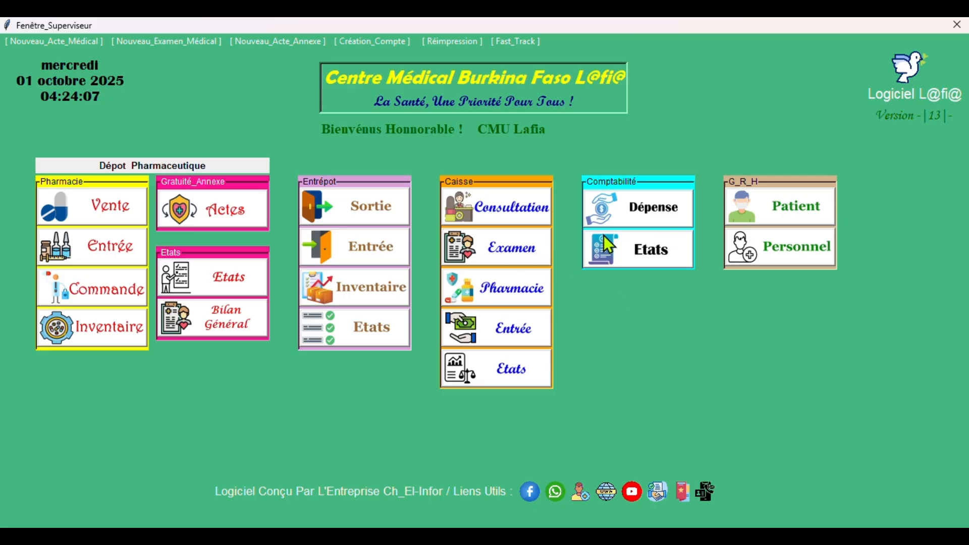
left_click(641, 208)
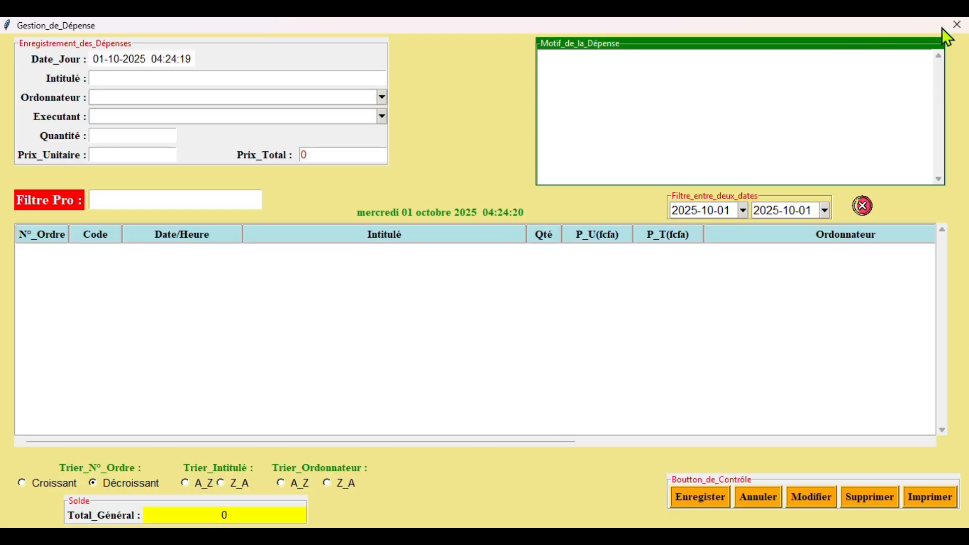
left_click(964, 23)
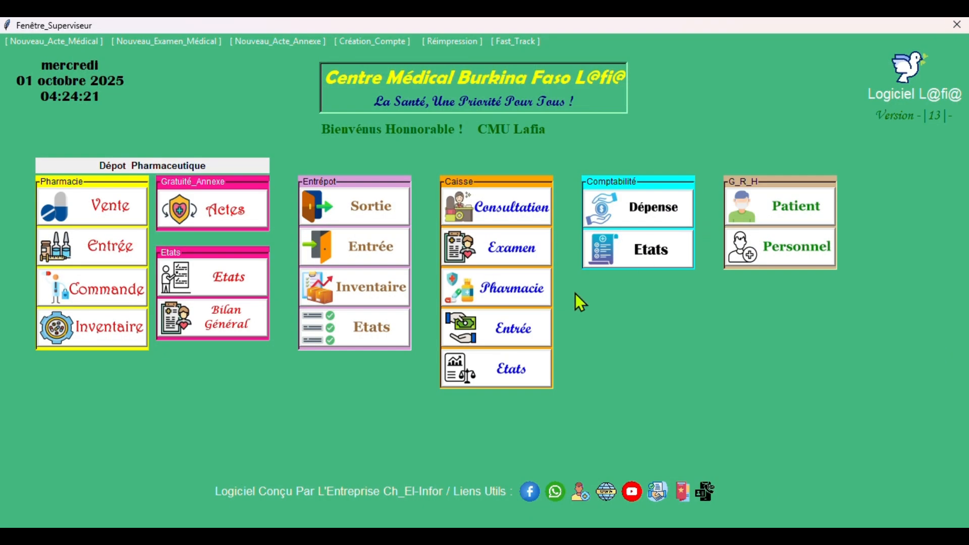
left_click(651, 253)
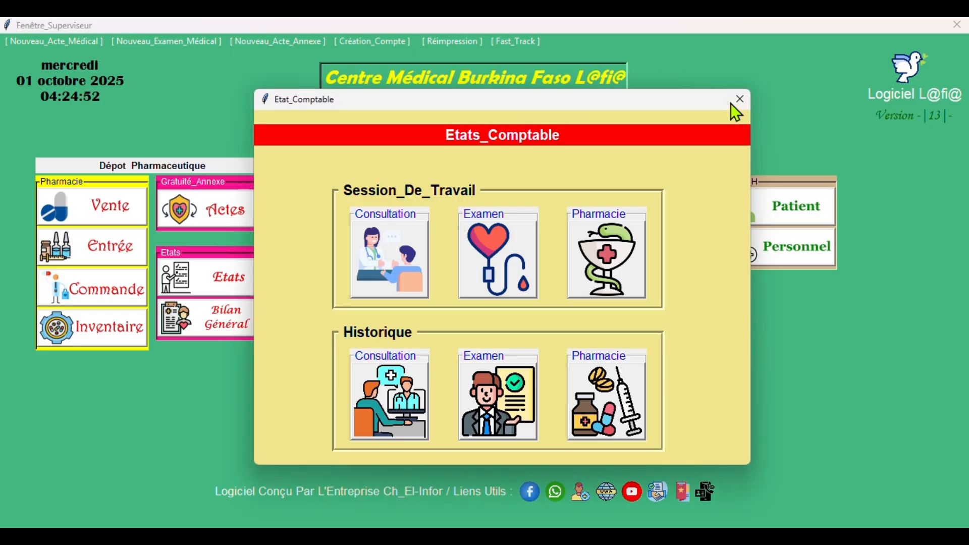
left_click(736, 104)
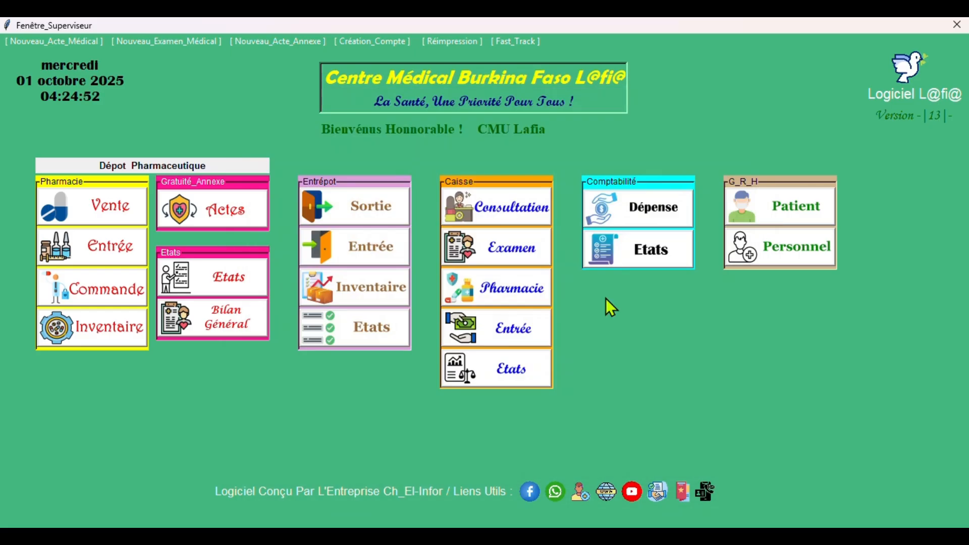
left_click(782, 214)
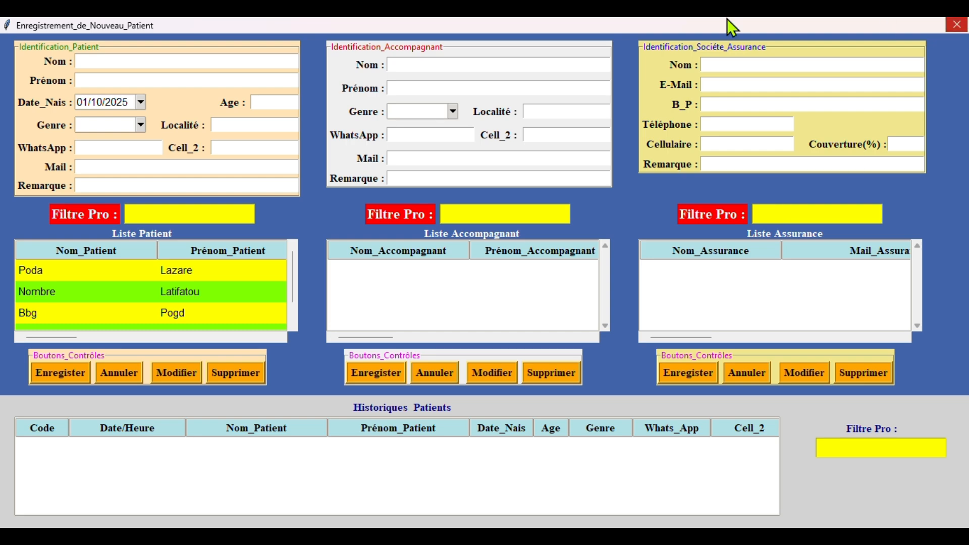
left_click(957, 25)
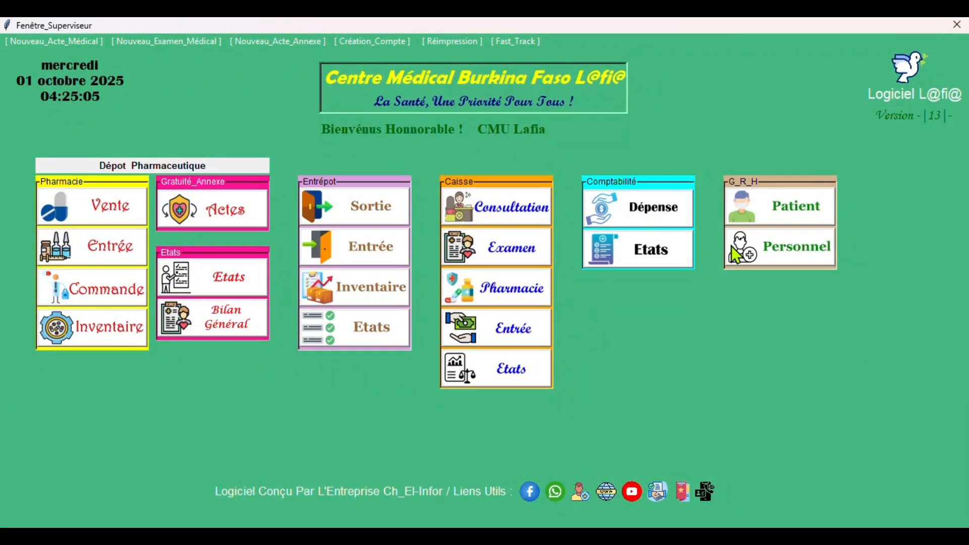
left_click(798, 253)
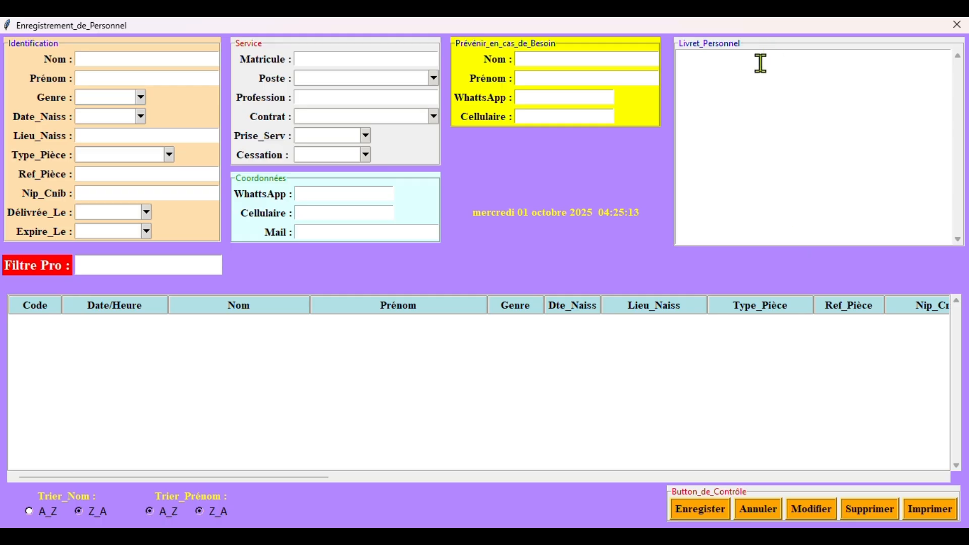
left_click(761, 85)
left_click(957, 24)
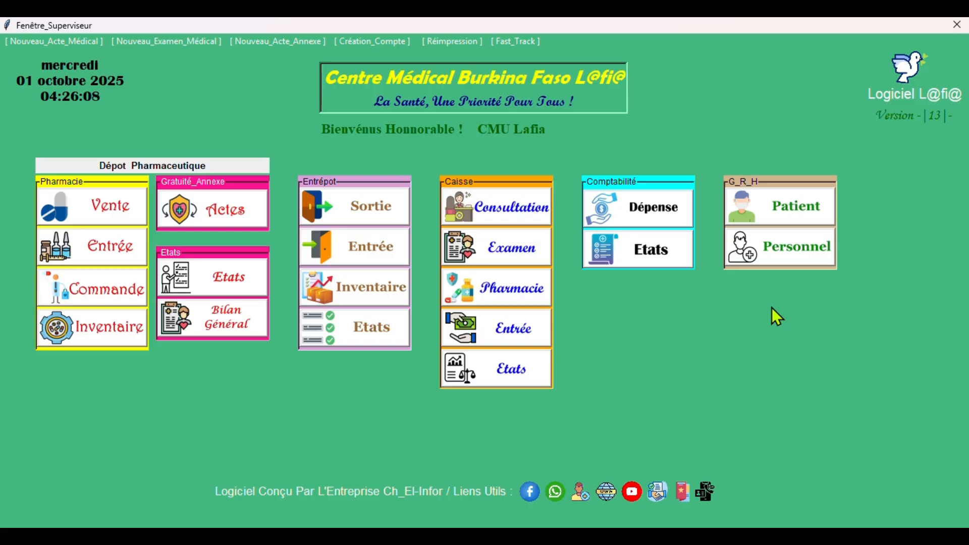
- Log out of the supervisor session and attempt login as Gérant_de_Pharmacie with phone and password
left_click(957, 24)
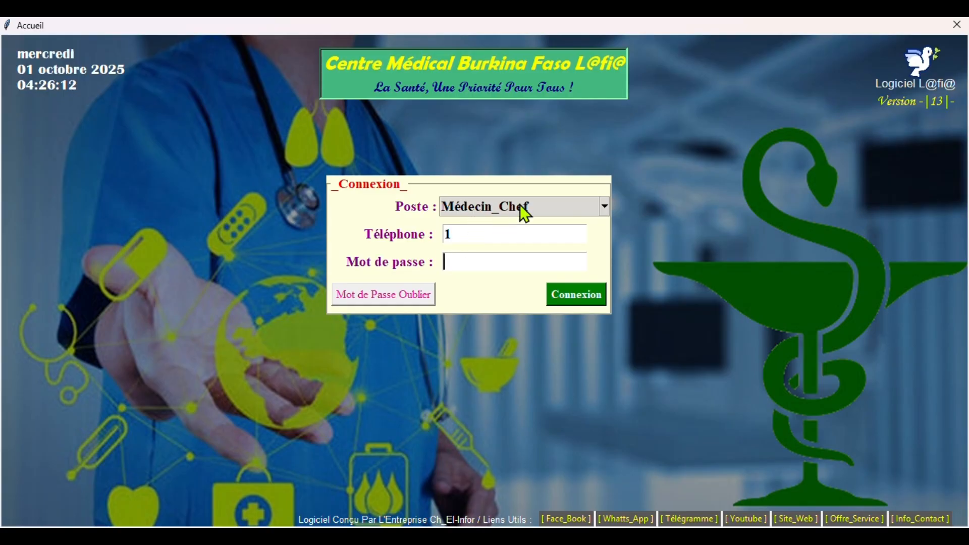
left_click(519, 205)
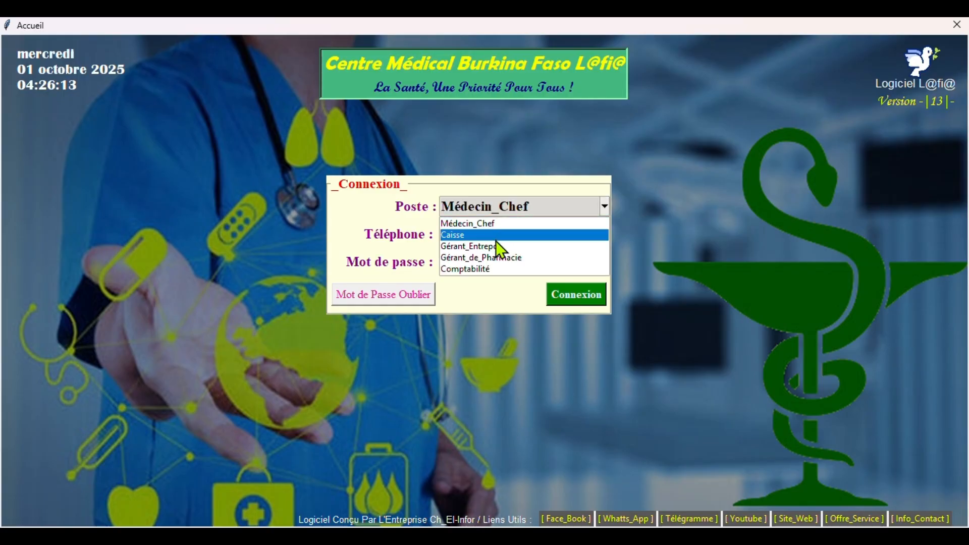
left_click(493, 257)
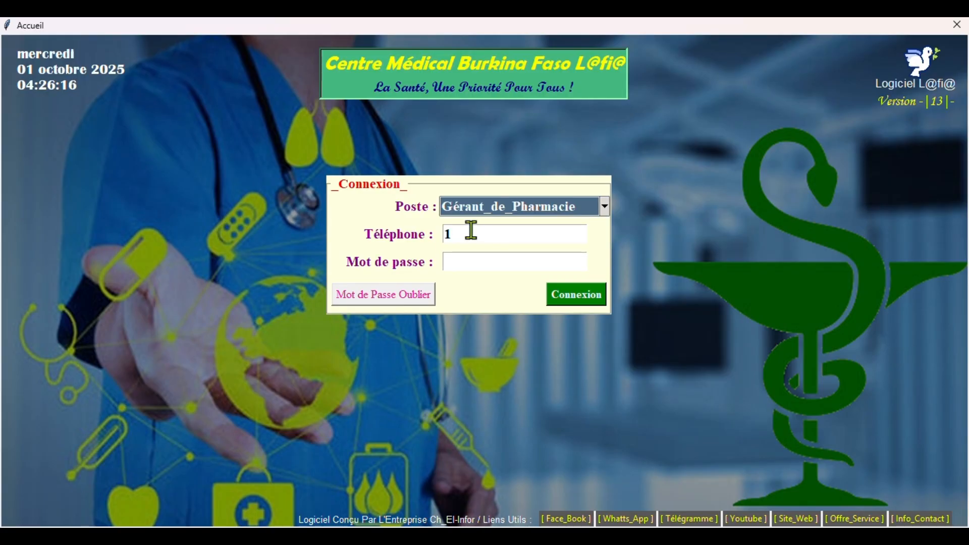
key("Tab")
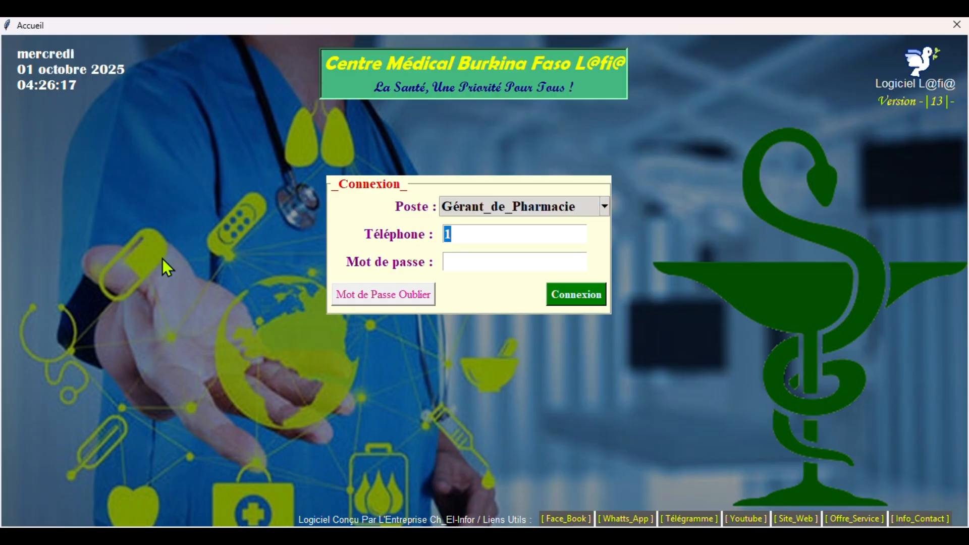
type("2")
left_click(481, 264)
type("2")
left_click(574, 301)
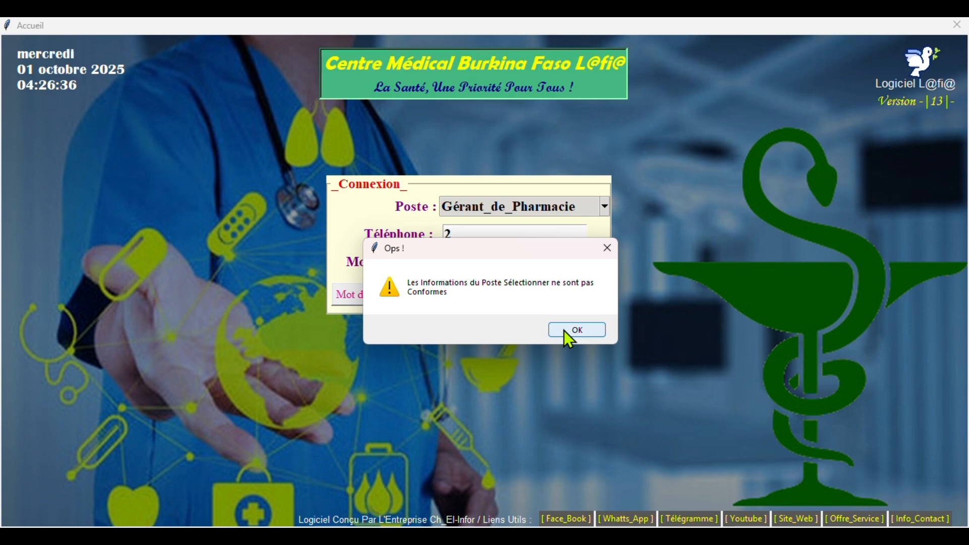
- Dismiss the invalid-login warning and re-enter the phone number
left_click(564, 330)
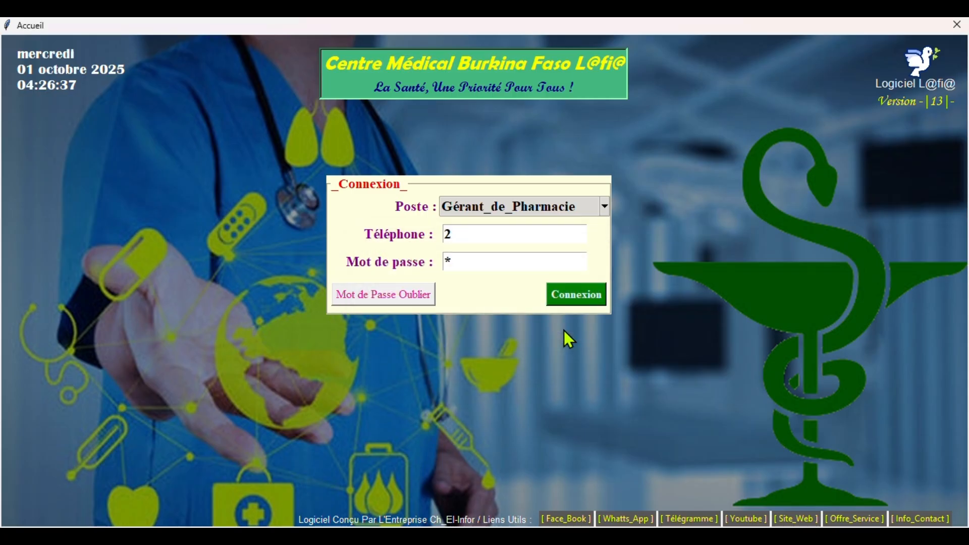
left_click_drag(474, 228, 398, 262)
type("3")
left_click(449, 262)
- Sign in as pharmacy manager, then open and close the Etat_Gratuité statements
left_click(592, 302)
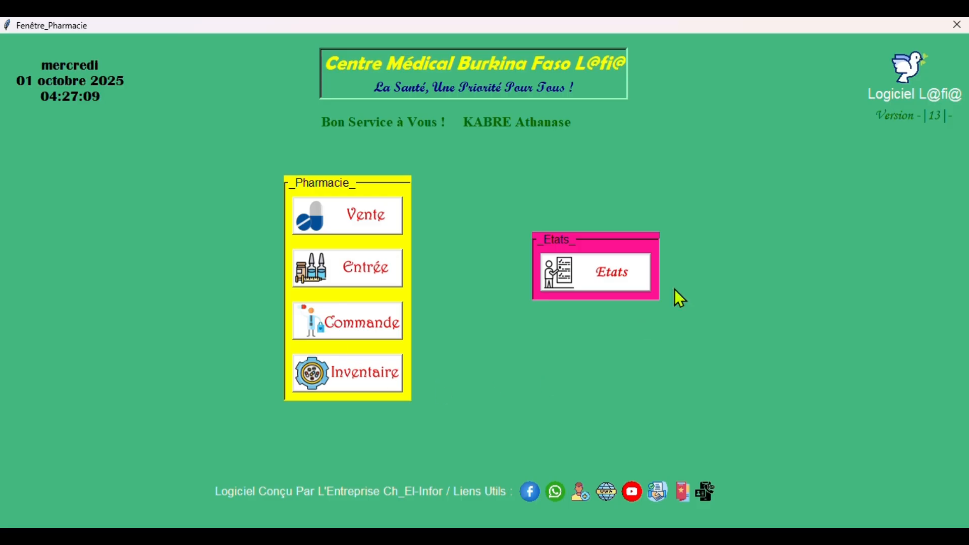
left_click(650, 278)
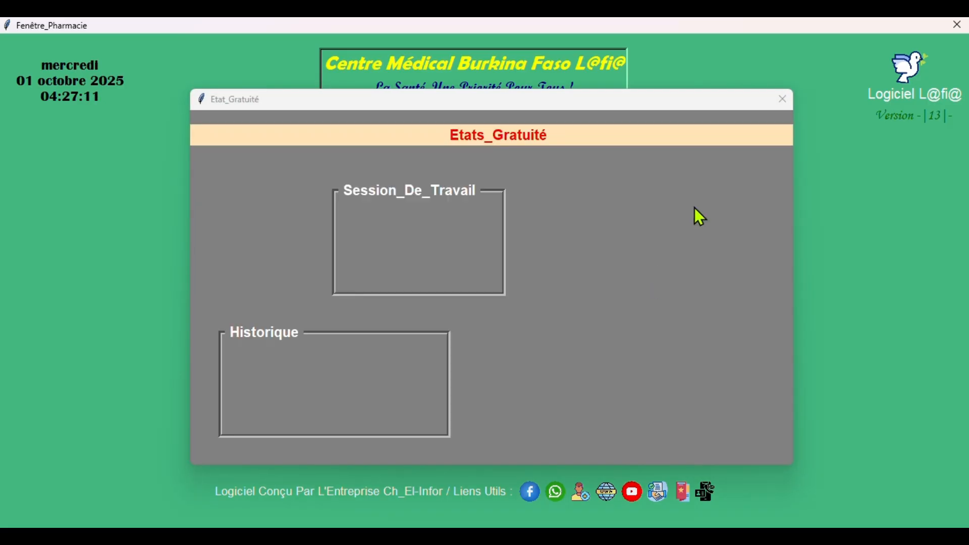
left_click(788, 98)
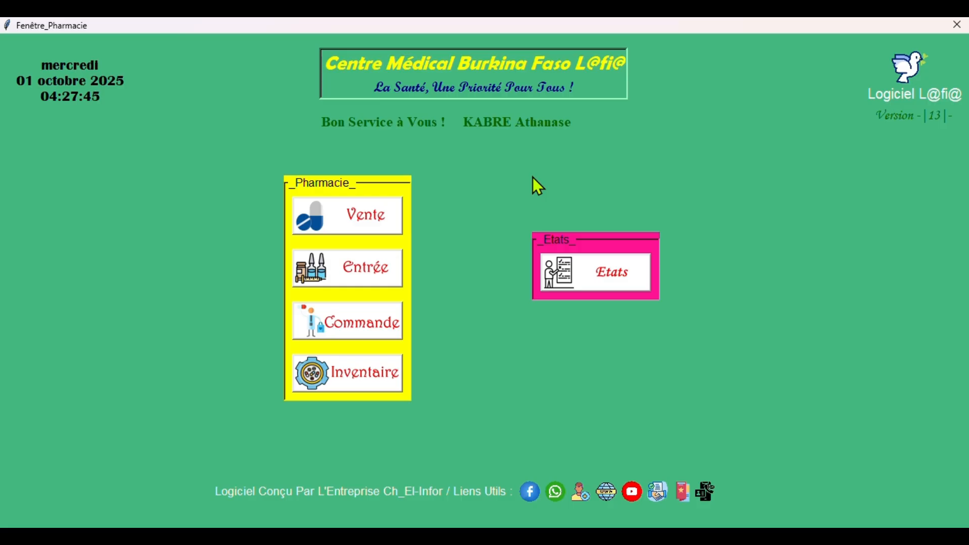
- Leave the pharmacy window and retry logging in as Gérant_de_Pharmacie with a new password
left_click(957, 25)
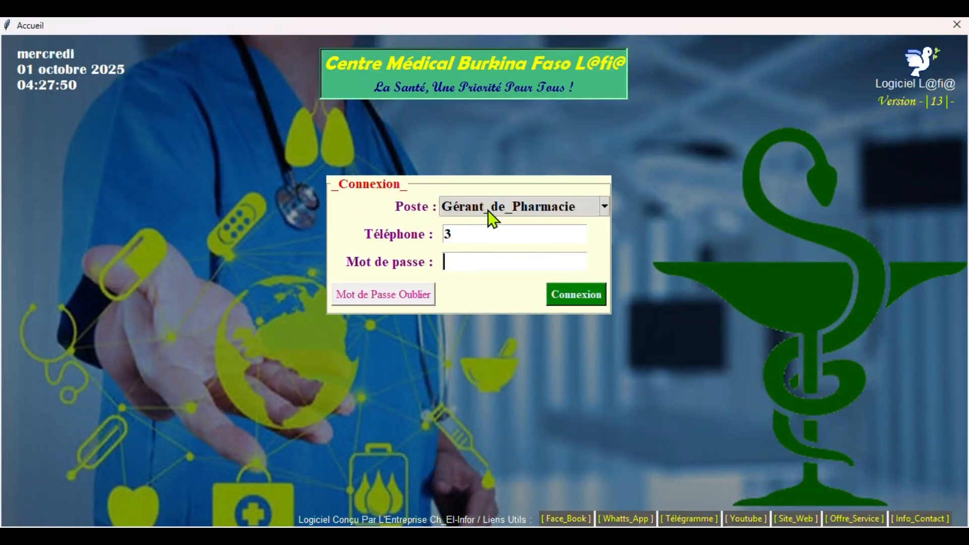
left_click(488, 213)
left_click(488, 211)
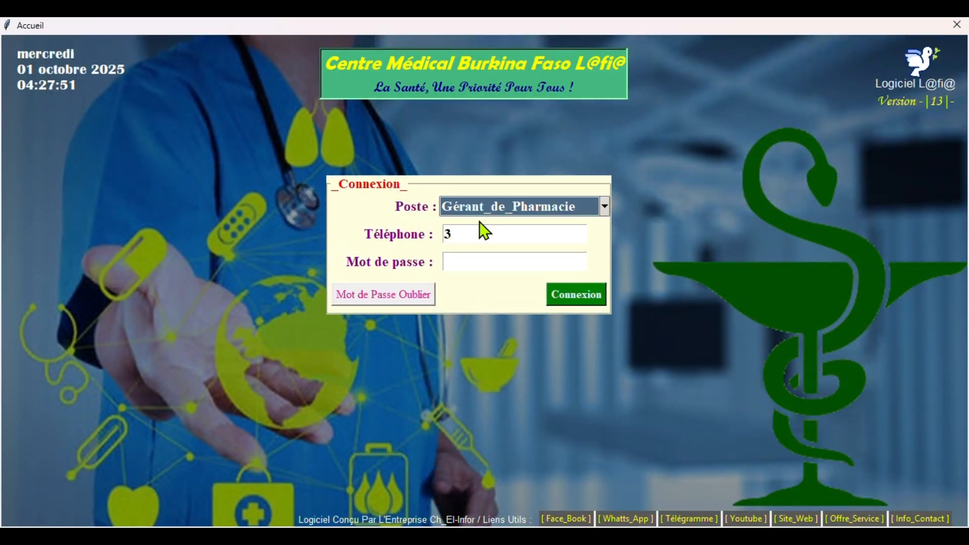
left_click(459, 264)
type("*")
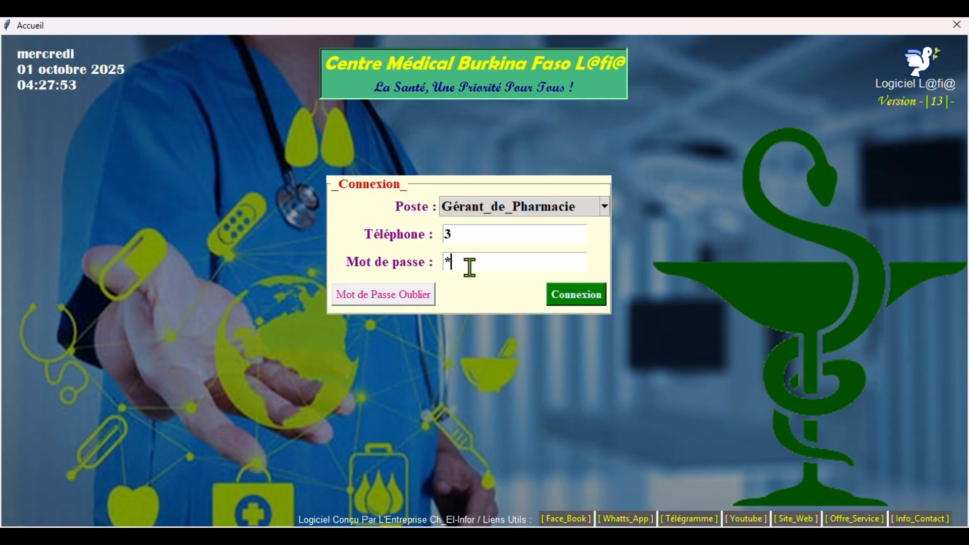
left_click(583, 290)
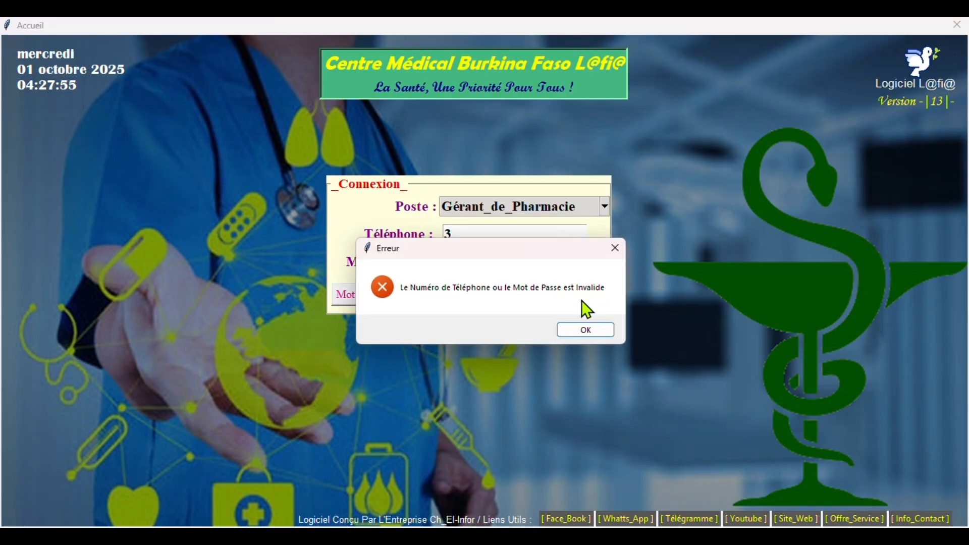
- Dismiss the invalid-login error and re-enter the correct password
left_click(584, 329)
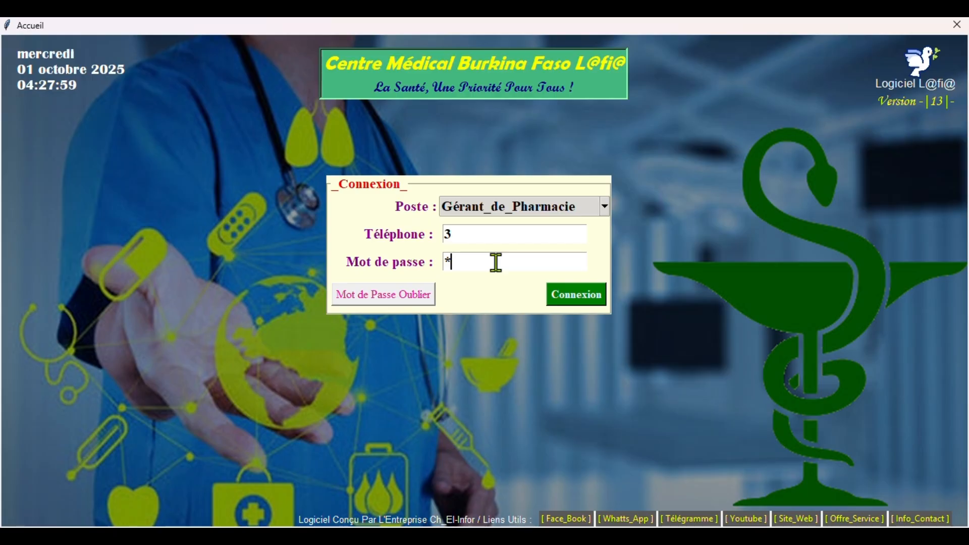
key("BackSpace")
type("1")
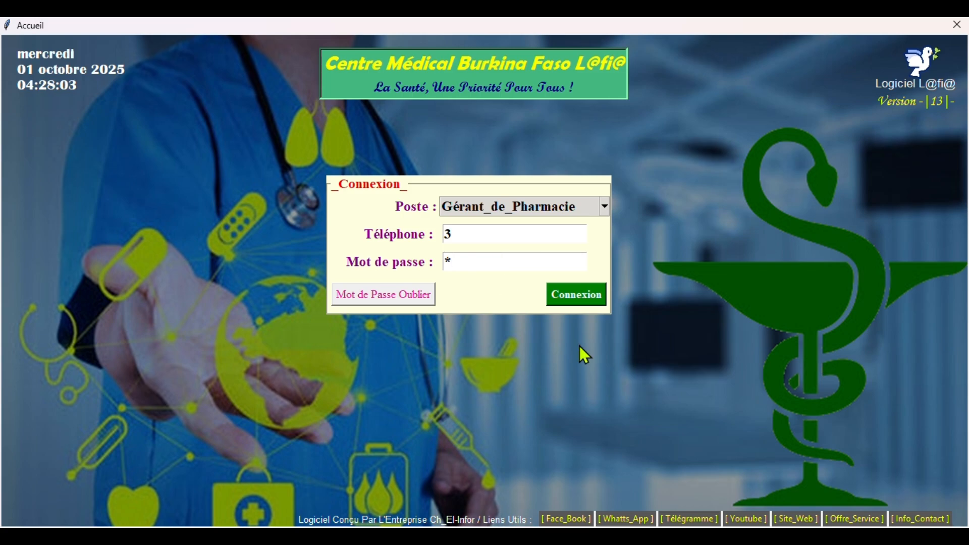
- Log in, open Vente_Produit_Pharmacie, and enter the patient's first name in Prénom
left_click(579, 294)
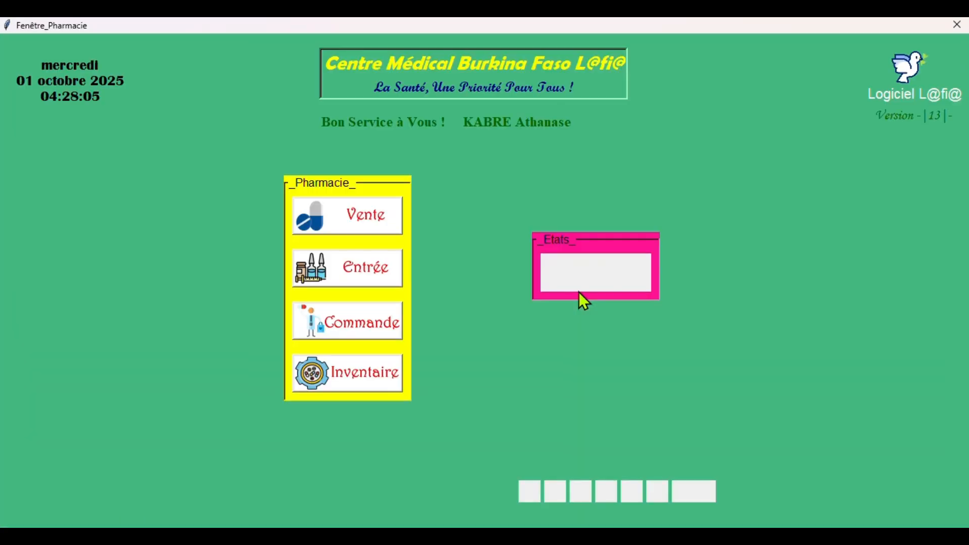
left_click(351, 233)
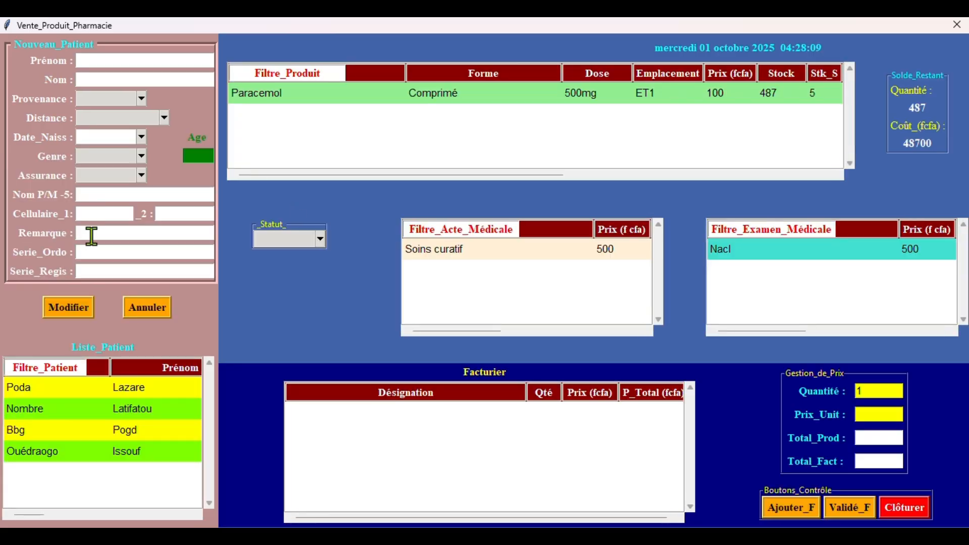
left_click(98, 61)
type("Pod")
key("BackSpace")
key("BackSpace")
key("BackSpace")
- Enter the patient's last name, with Provenance Secteur 12 and Distance Moins de 5 km
left_click(100, 76)
left_click(90, 103)
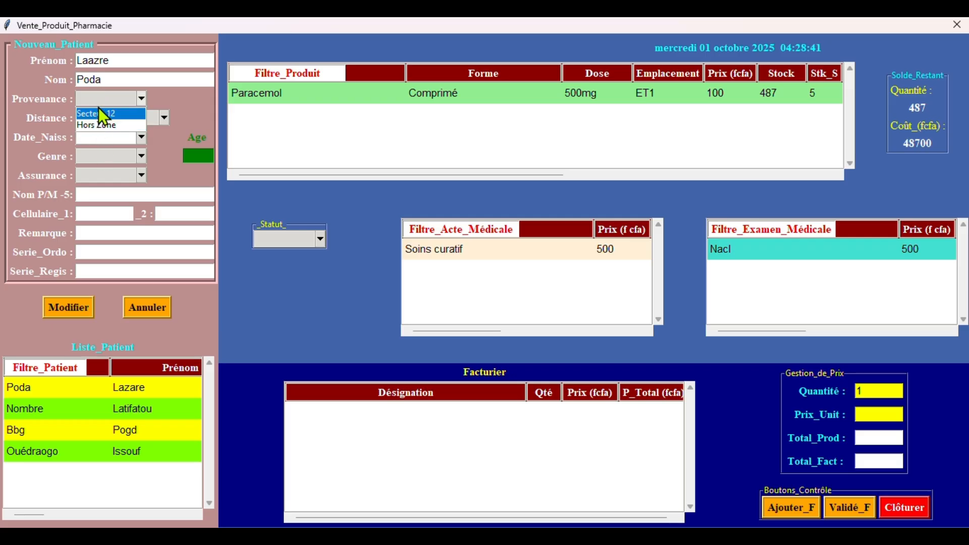
left_click(102, 114)
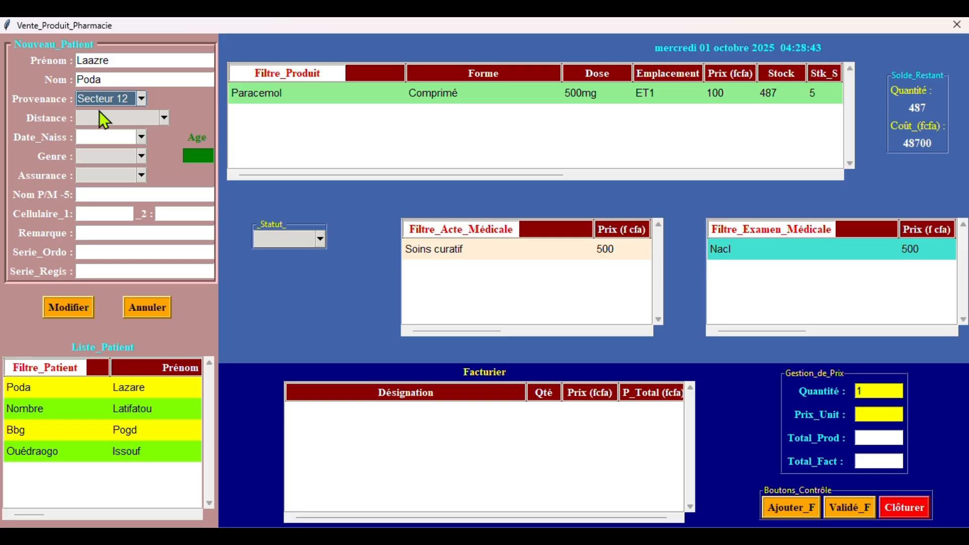
left_click(101, 117)
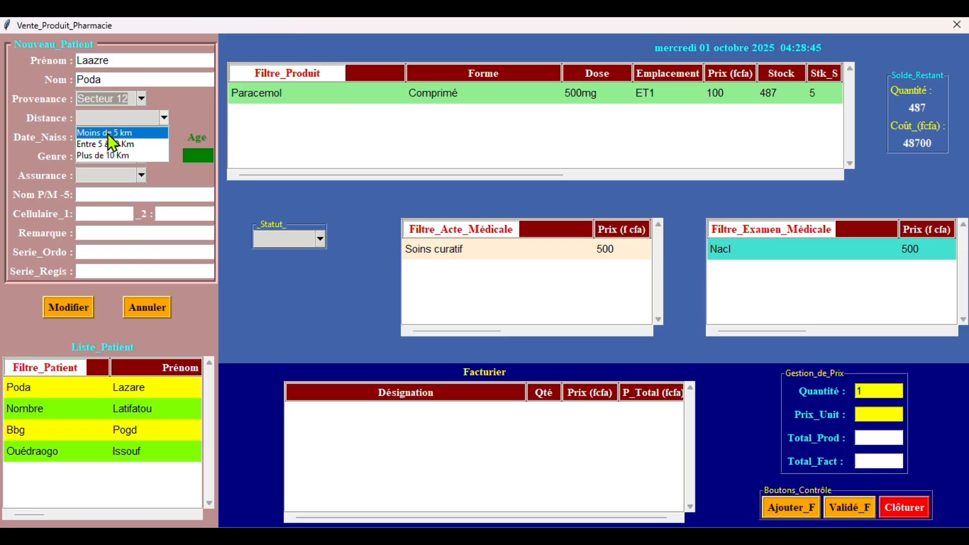
left_click(109, 133)
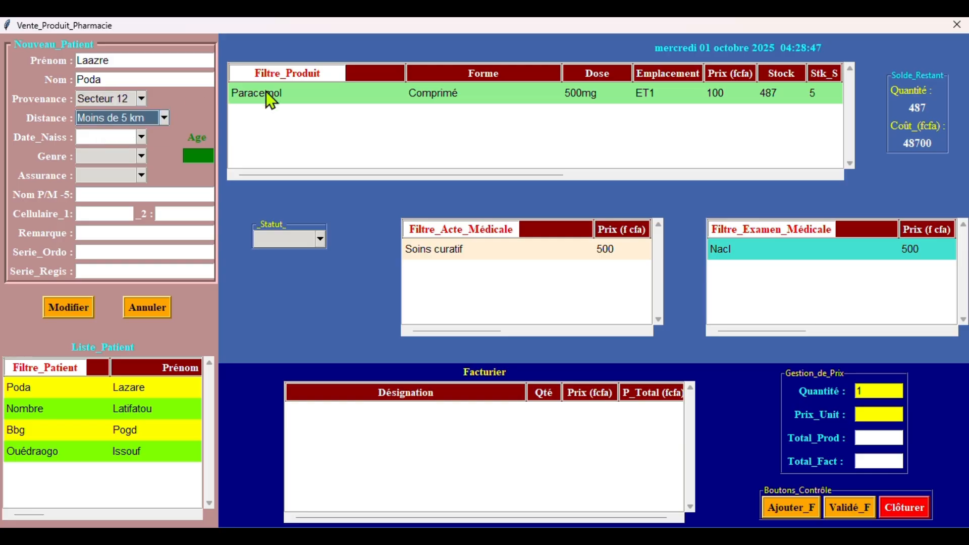
- Set the sale's Statut to Comptant after the missing-status error
left_click(305, 97)
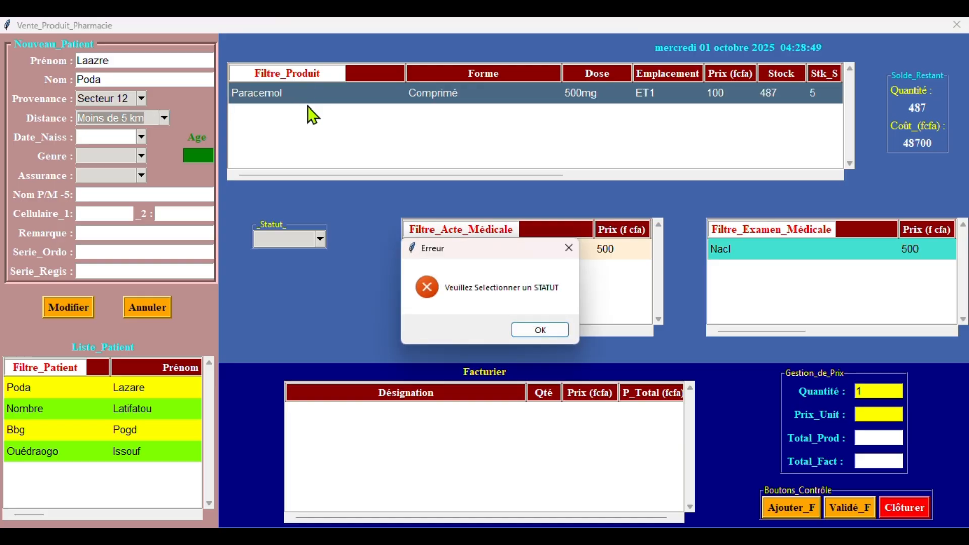
left_click(553, 330)
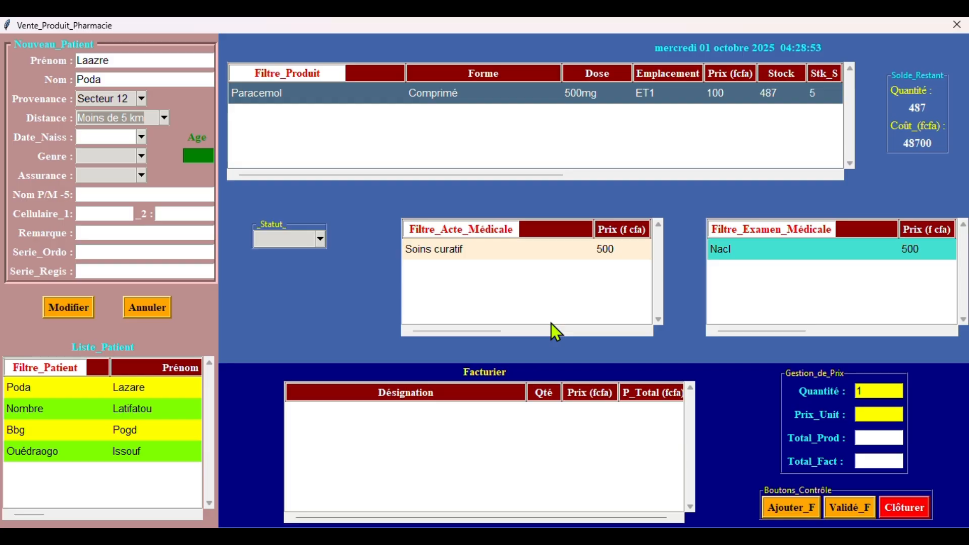
left_click(274, 241)
left_click(274, 255)
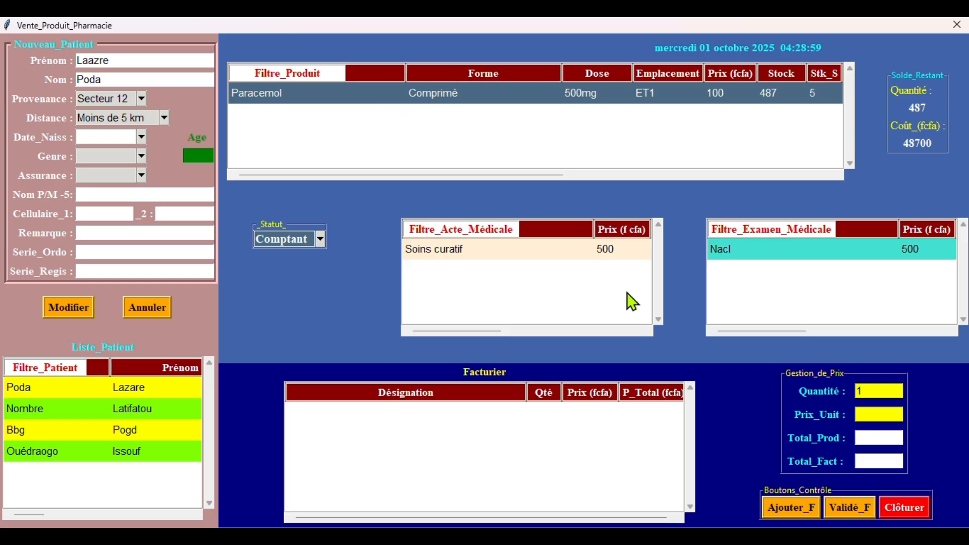
- Reselect Paracemol so Prix_Unit and Total_Prod both show 100
left_click(785, 510)
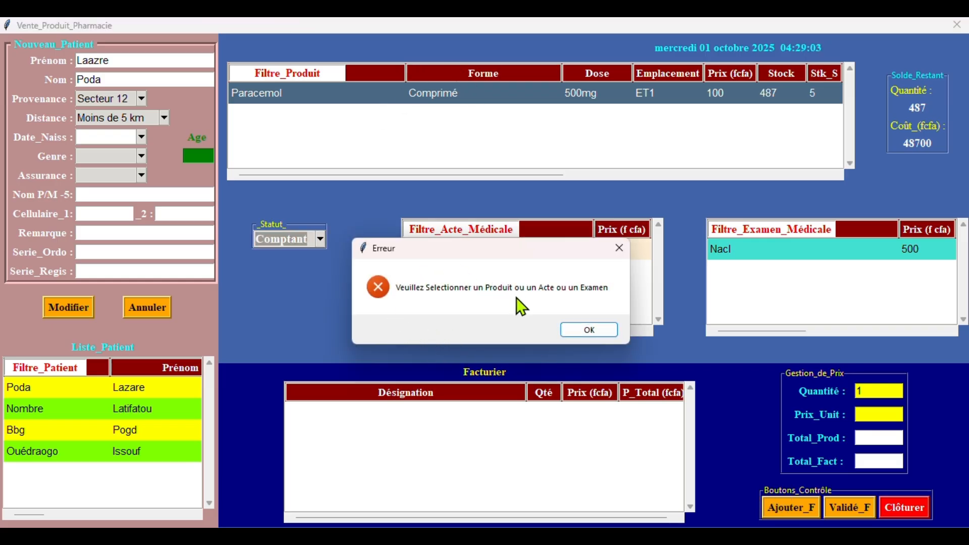
left_click(611, 333)
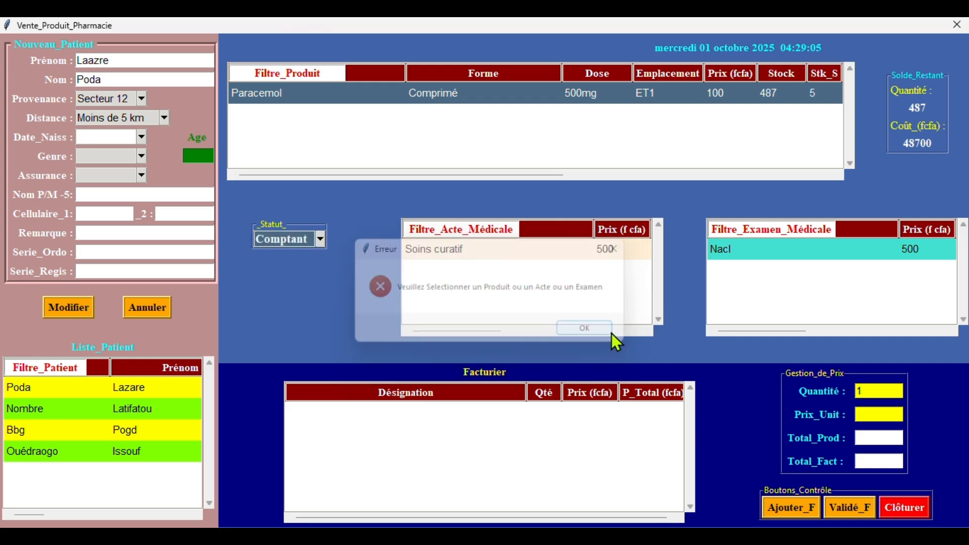
left_click(504, 90)
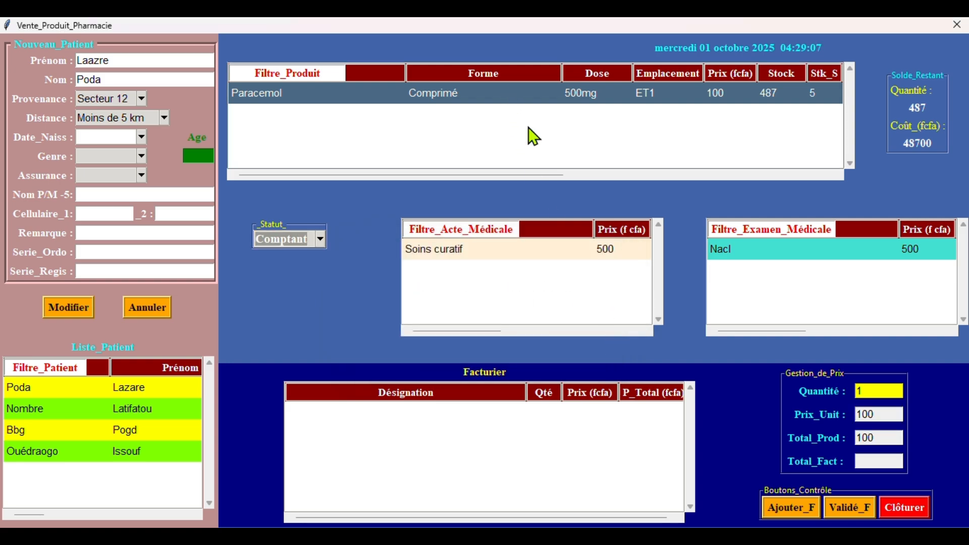
- Add Comprimé Paracemol 500mg (1 × 100, Total_Fact 100) to the Facturier and request validation with Validé_F
left_click(810, 511)
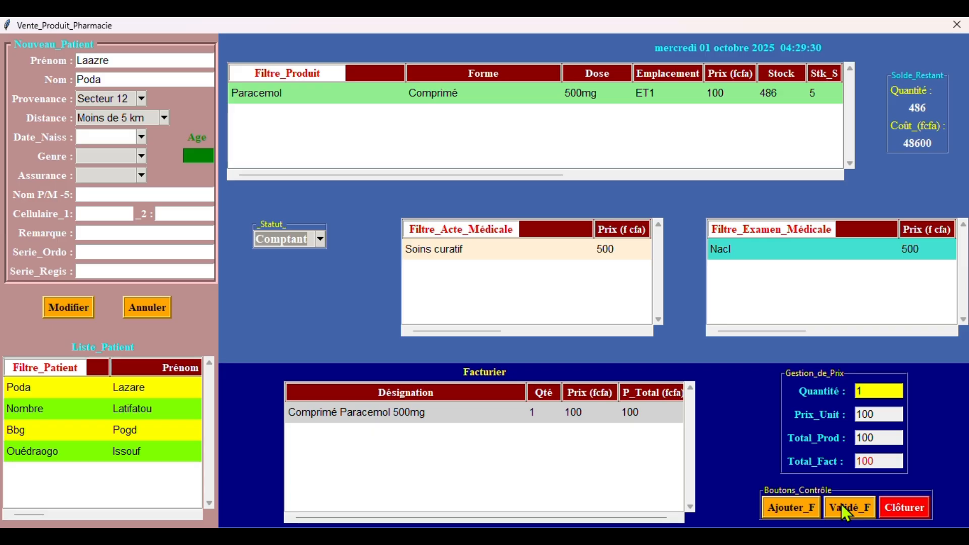
left_click(841, 504)
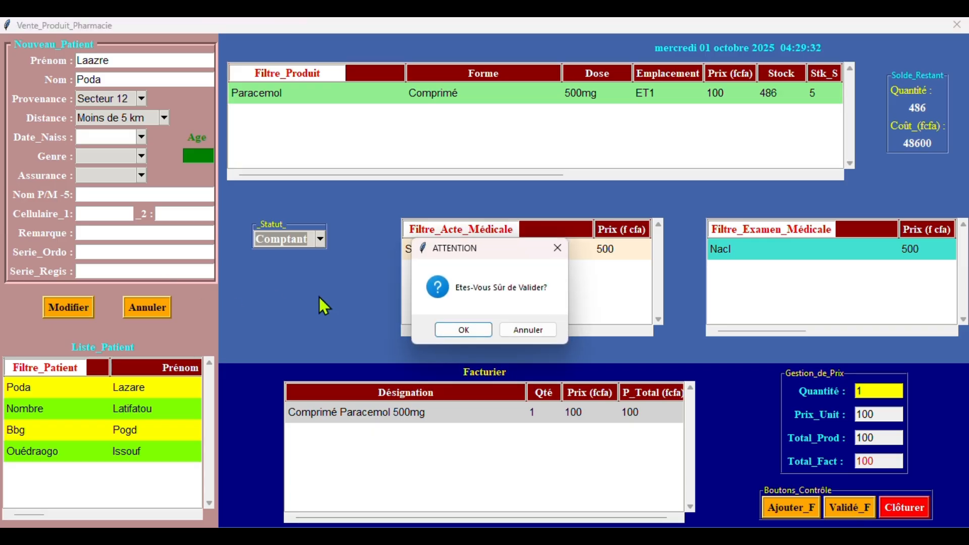
- Confirm the validation and open the PIECE SANTE receipt in Foxit just once, without making it the default viewer
left_click(453, 329)
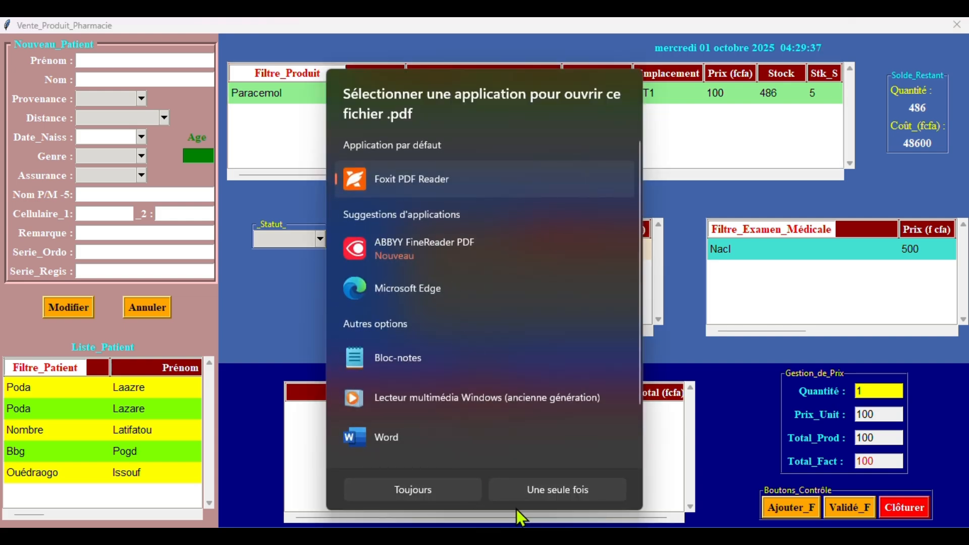
left_click(534, 497)
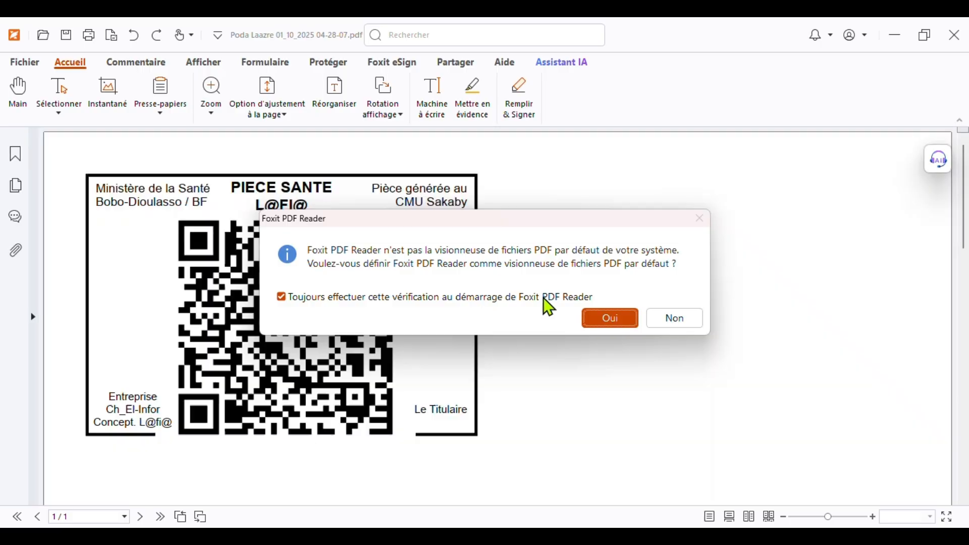
left_click(664, 320)
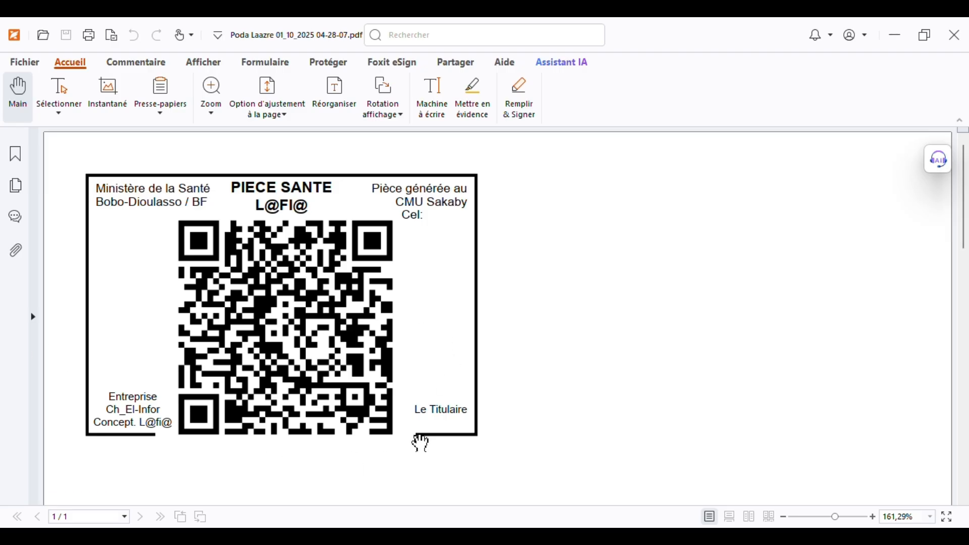